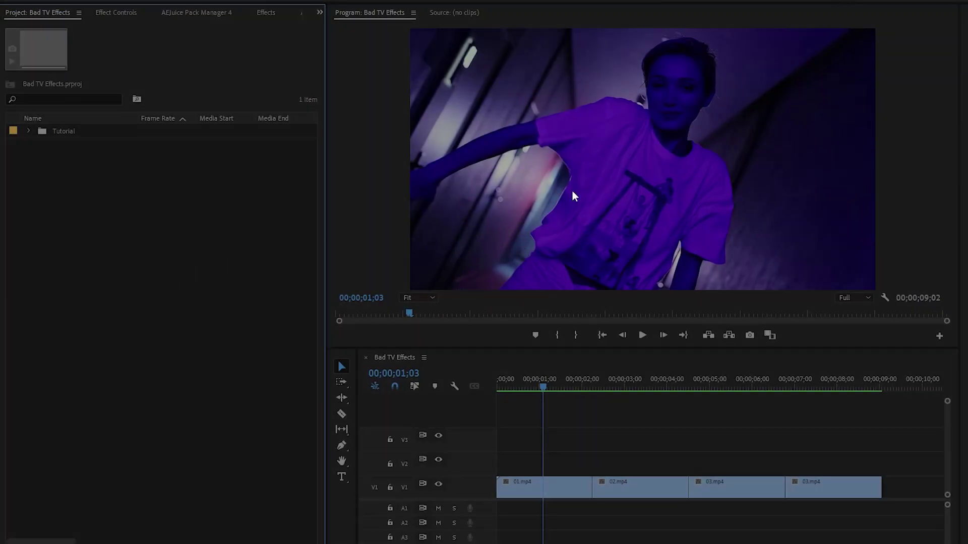
- Scrub the sequence and park the playhead on the cut between 01.mp4 and 02.mp4
{"action": "left_click_drag", "start_coordinate": [545, 384], "coordinate": [824, 417]}
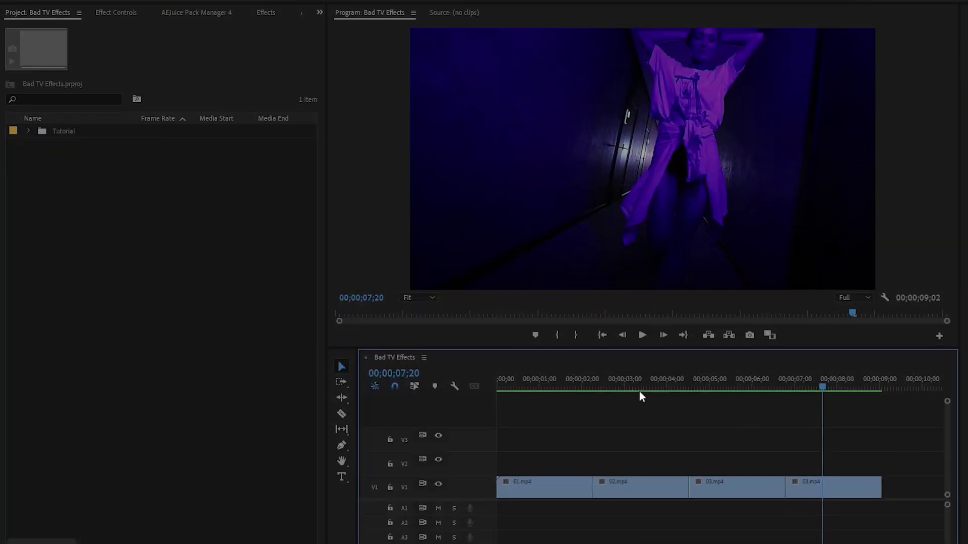
{"action": "left_click", "coordinate": [594, 386]}
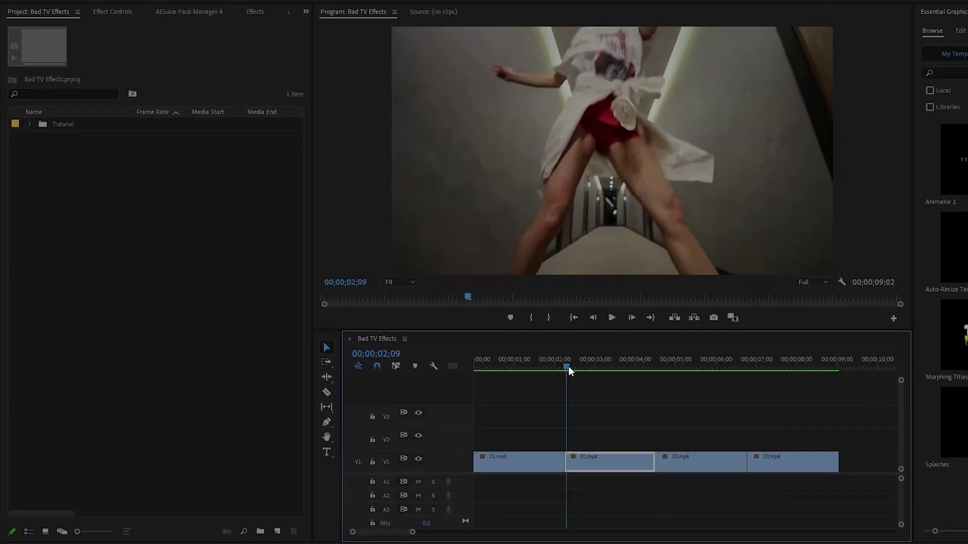
{"action": "left_click", "coordinate": [566, 367]}
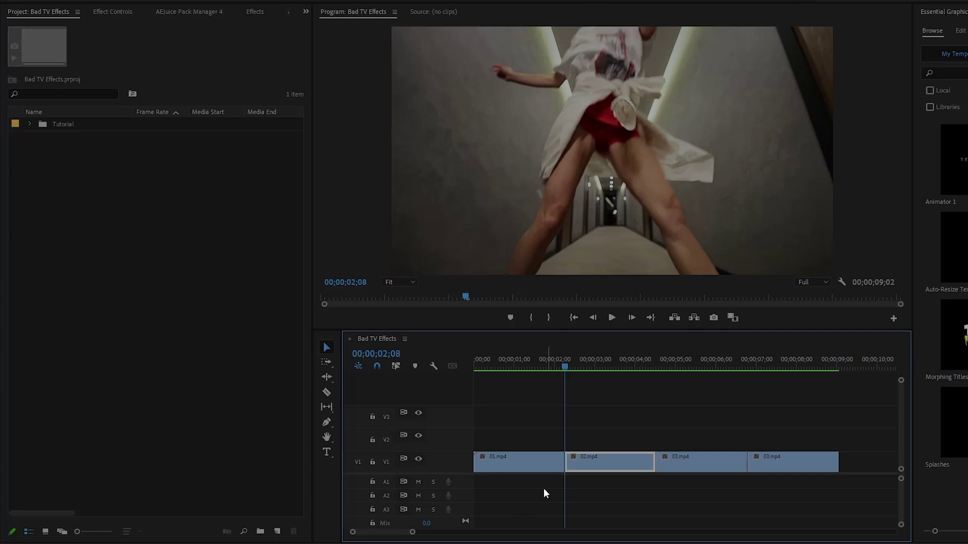
{"action": "left_click_drag", "start_coordinate": [413, 533], "coordinate": [371, 531]}
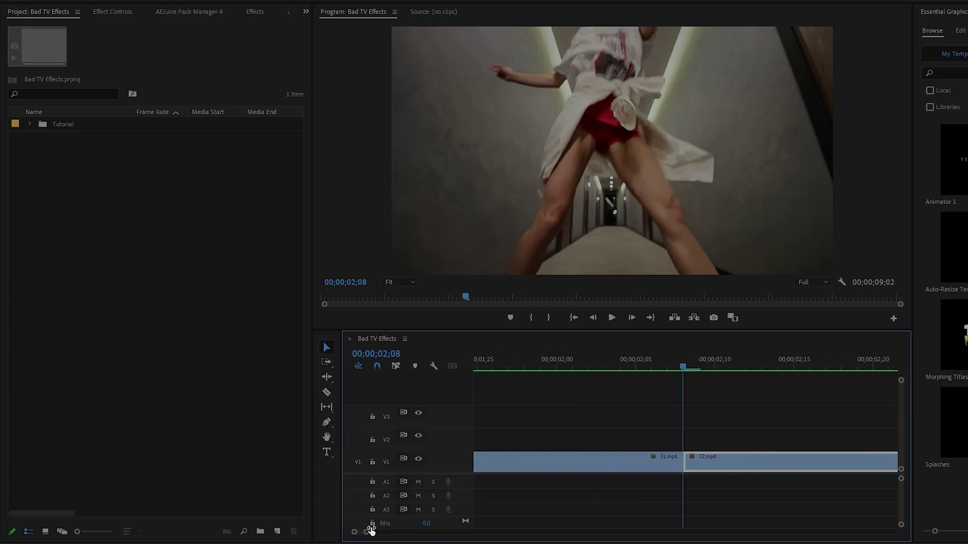
{"action": "scroll", "coordinate": [642, 493], "scroll_direction": "right", "scroll_amount": 4}
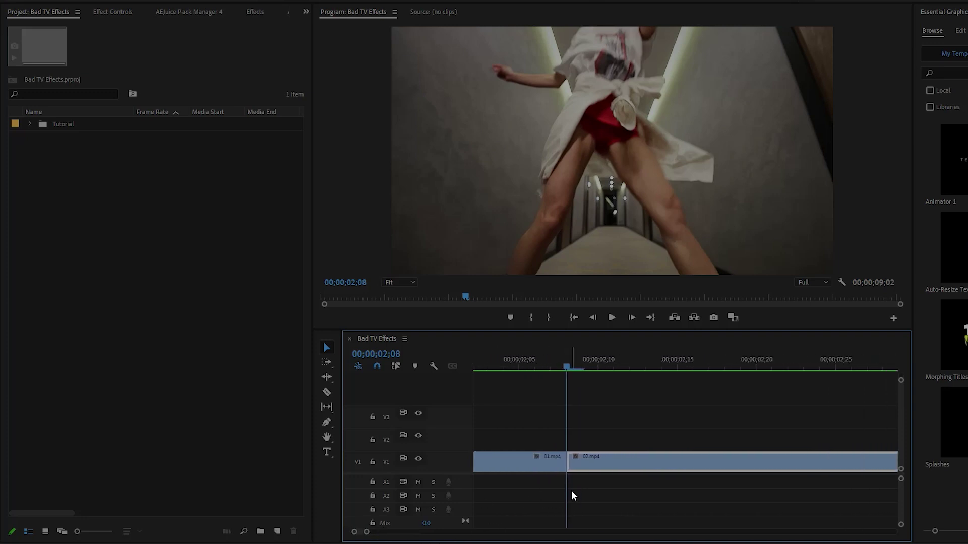
- Create a default 1920×1080 adjustment layer and drop it on V2 over that cut
{"action": "left_click", "coordinate": [132, 288]}
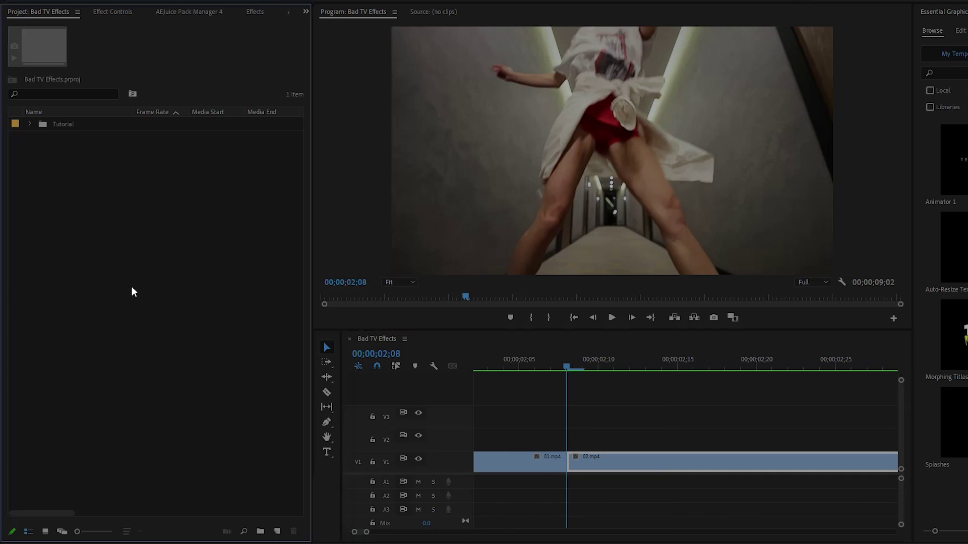
{"action": "left_click", "coordinate": [277, 531]}
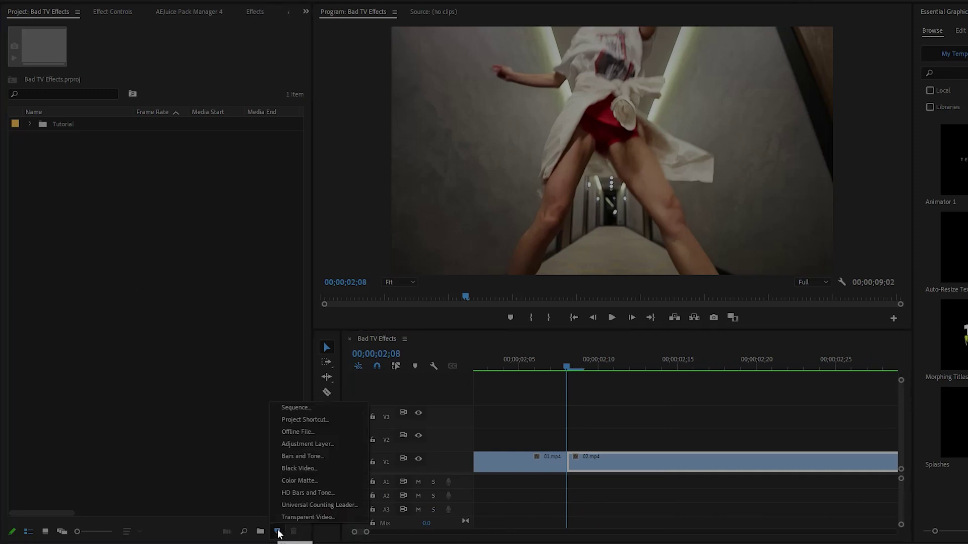
{"action": "left_click", "coordinate": [304, 448]}
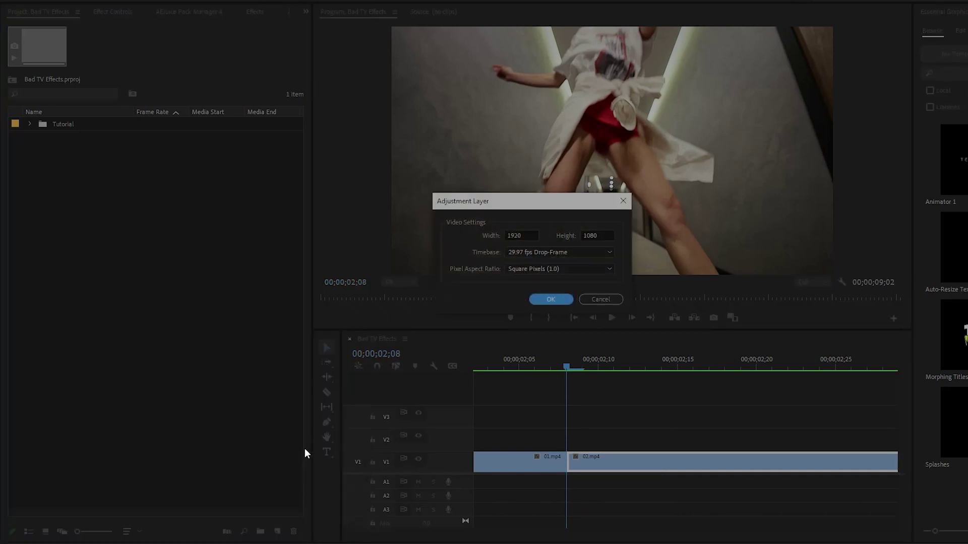
{"action": "left_click", "coordinate": [534, 299]}
{"action": "left_click_drag", "start_coordinate": [49, 126], "coordinate": [506, 436]}
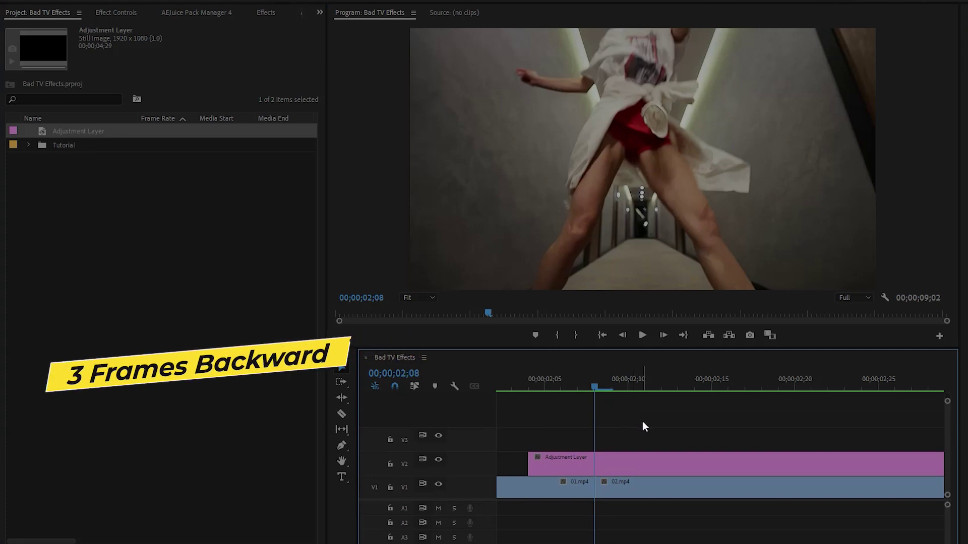
- Trim the adjustment layer to start three frames before the cut and razor off everything beyond three frames after it
{"action": "key", "text": "Left"}
{"action": "key", "text": "Left"}
{"action": "key", "text": "Left"}
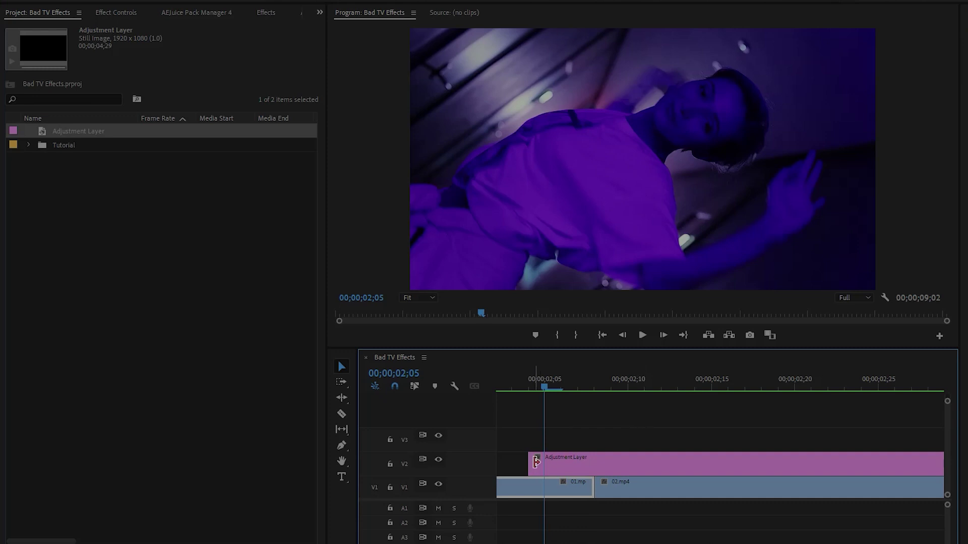
{"action": "left_click_drag", "start_coordinate": [535, 462], "coordinate": [546, 461]}
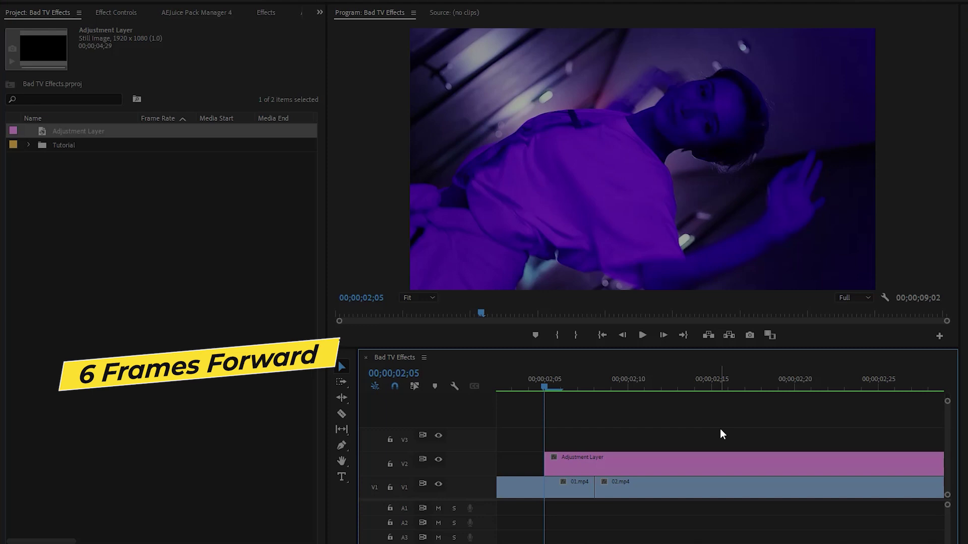
{"action": "key", "text": "Right"}
{"action": "key", "text": "Right"}
{"action": "key", "text": "Right"}
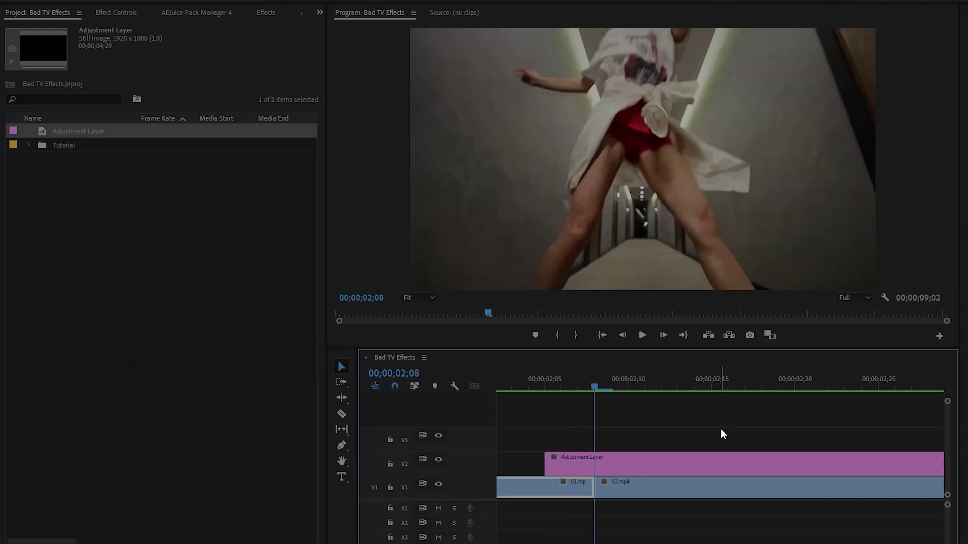
{"action": "key", "text": "Right"}
{"action": "key", "text": "Right"}
{"action": "key", "text": "Right"}
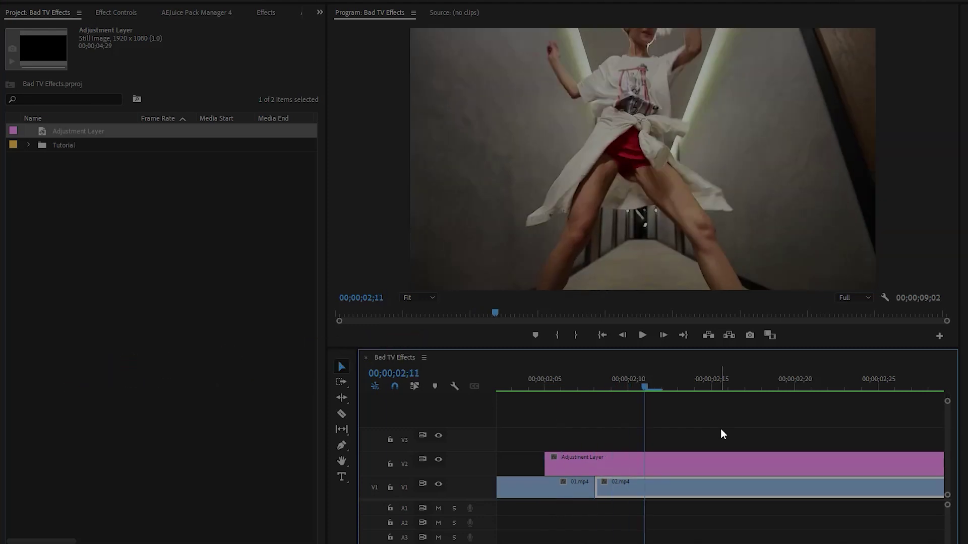
{"action": "key", "text": "c"}
{"action": "left_click", "coordinate": [646, 463]}
{"action": "key", "text": "v"}
{"action": "left_click", "coordinate": [679, 468]}
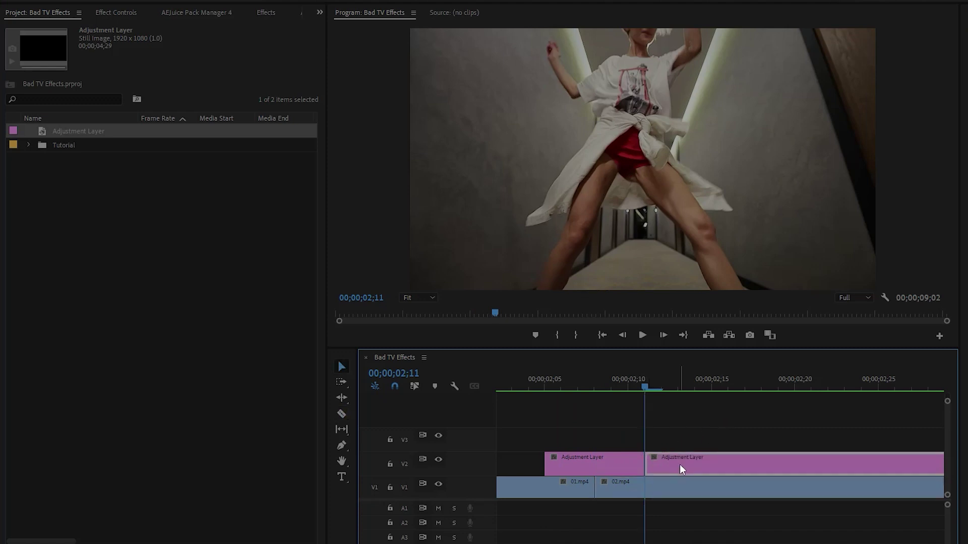
{"action": "key", "text": "Delete"}
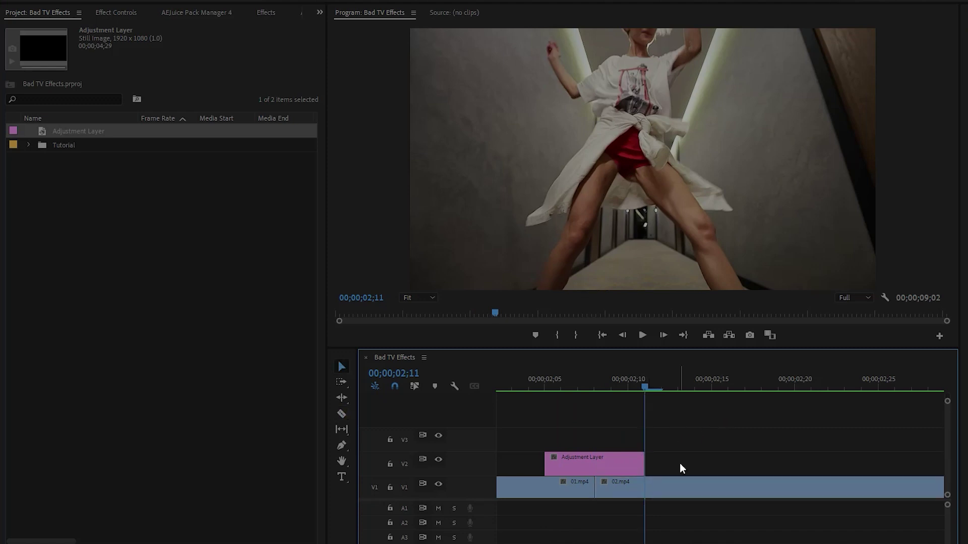
{"action": "left_click_drag", "start_coordinate": [616, 379], "coordinate": [597, 385]}
{"action": "left_click", "coordinate": [611, 463]}
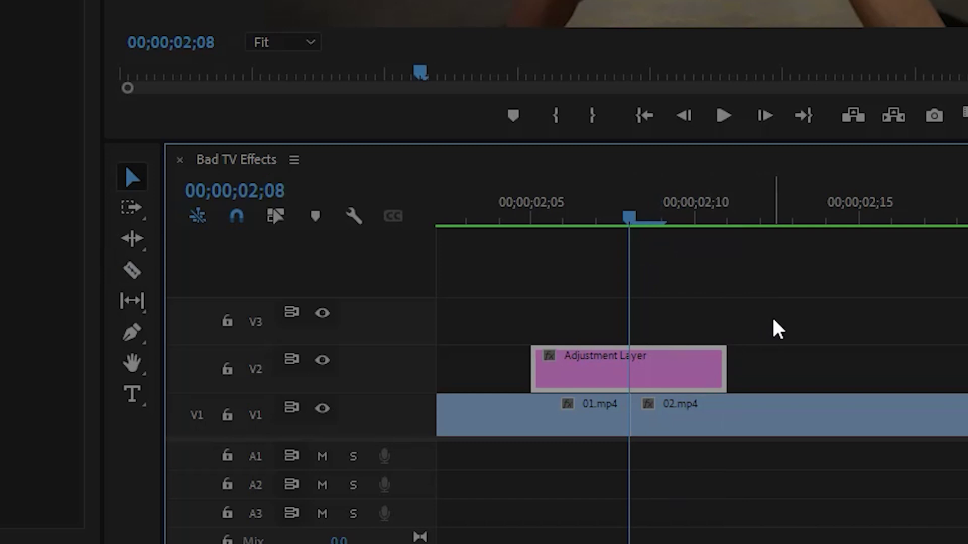
- Add a marker at the cut on the short adjustment layer and Alt-drag a copy onto the 02.mp4/03.mp4 cut
{"action": "key", "text": "m"}
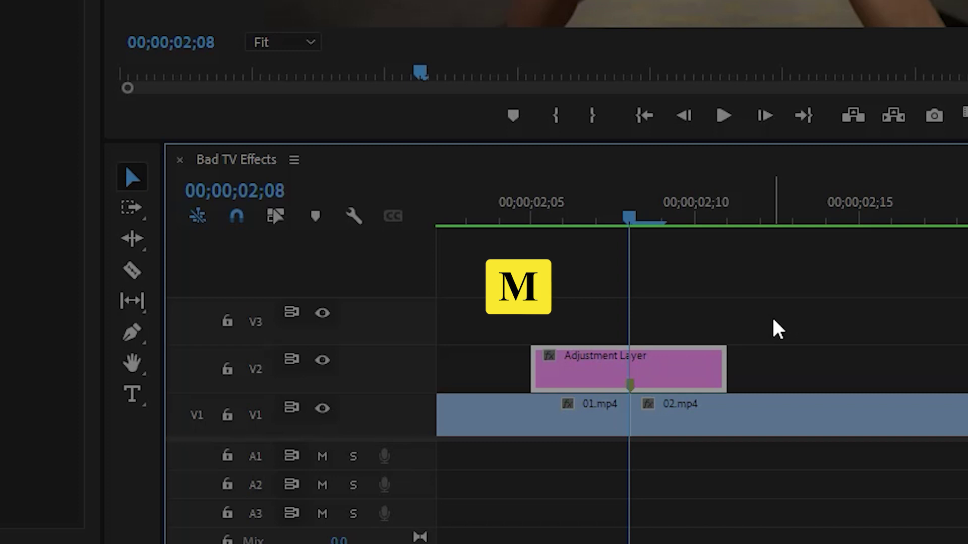
{"action": "left_click", "coordinate": [579, 221]}
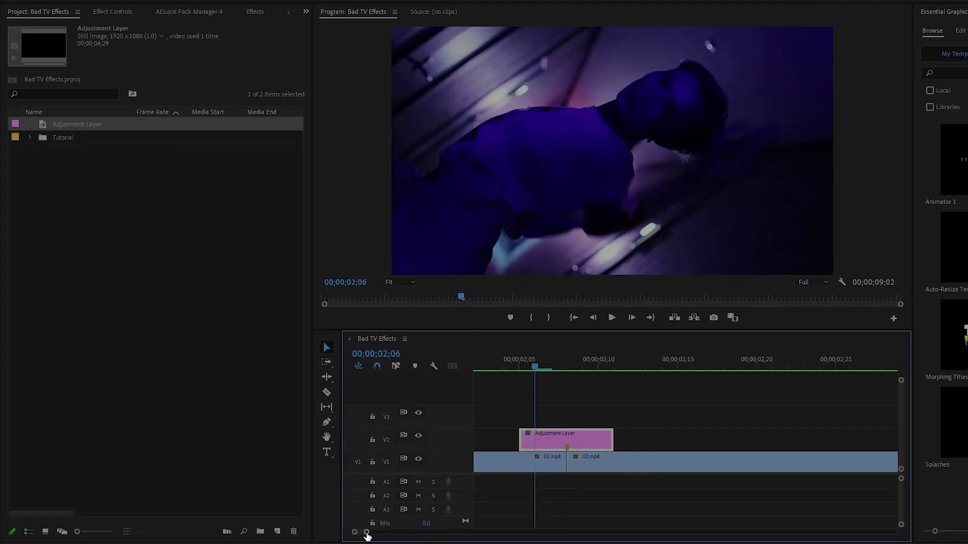
{"action": "left_click_drag", "start_coordinate": [366, 533], "coordinate": [401, 534]}
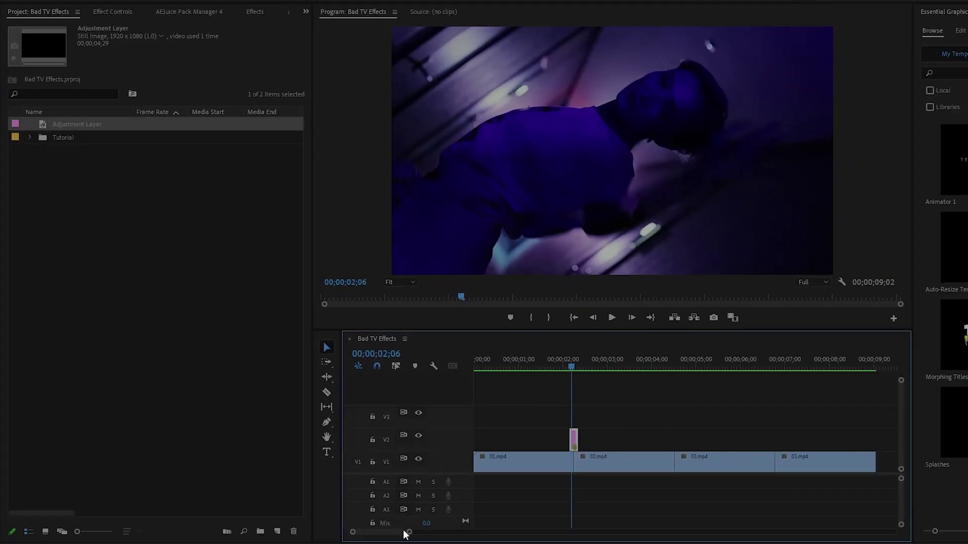
{"action": "left_click", "coordinate": [553, 368]}
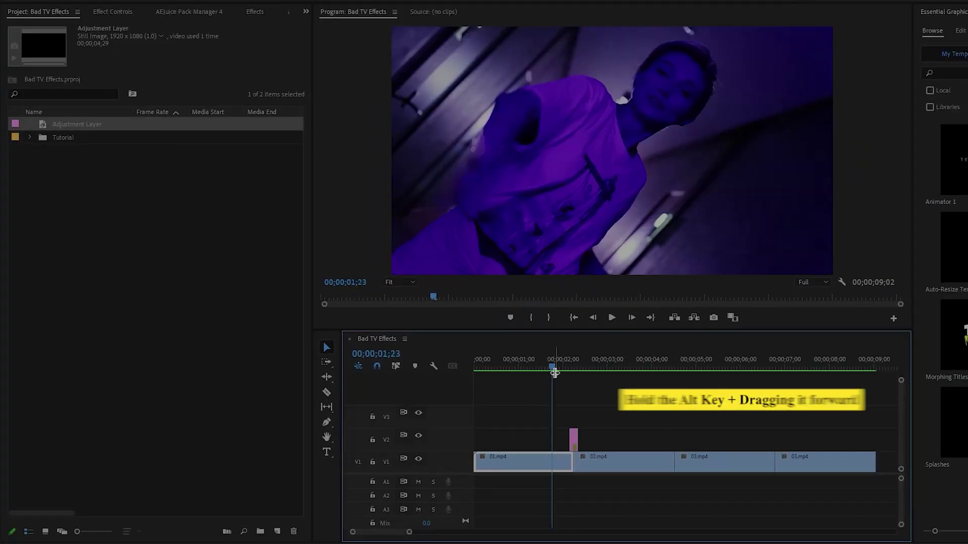
{"action": "left_click_drag", "start_coordinate": [575, 434], "coordinate": [776, 440]}
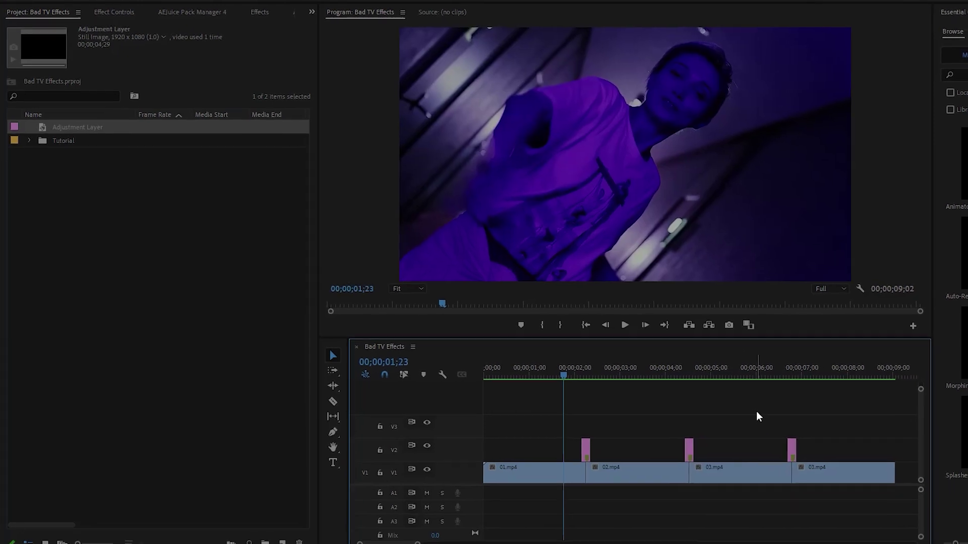
- Zoom in on the first cut at 02;08 and apply Wave Warp to the first adjustment layer
{"action": "left_click", "coordinate": [604, 387]}
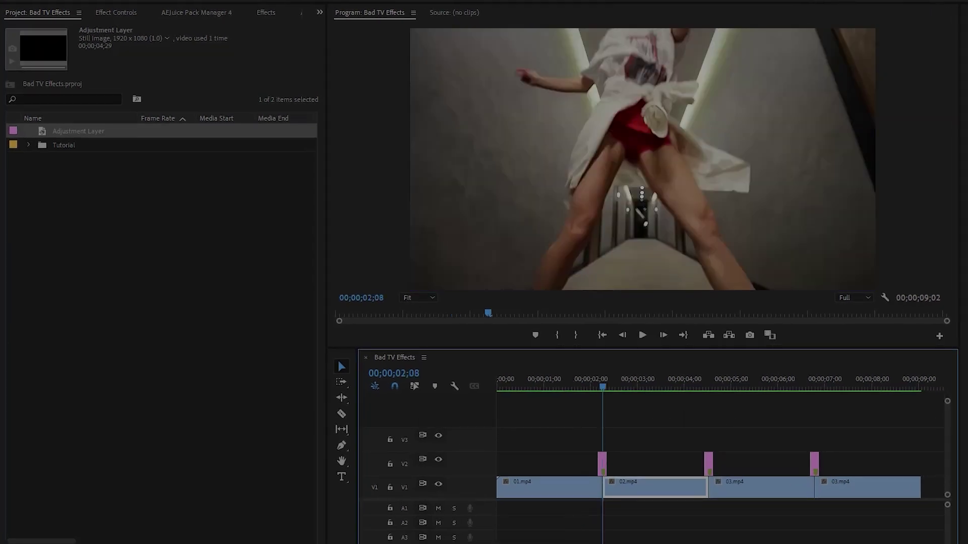
{"action": "key", "text": "="}
{"action": "key", "text": "="}
{"action": "key", "text": "="}
{"action": "scroll", "coordinate": [555, 487], "scroll_direction": "down", "scroll_amount": 4}
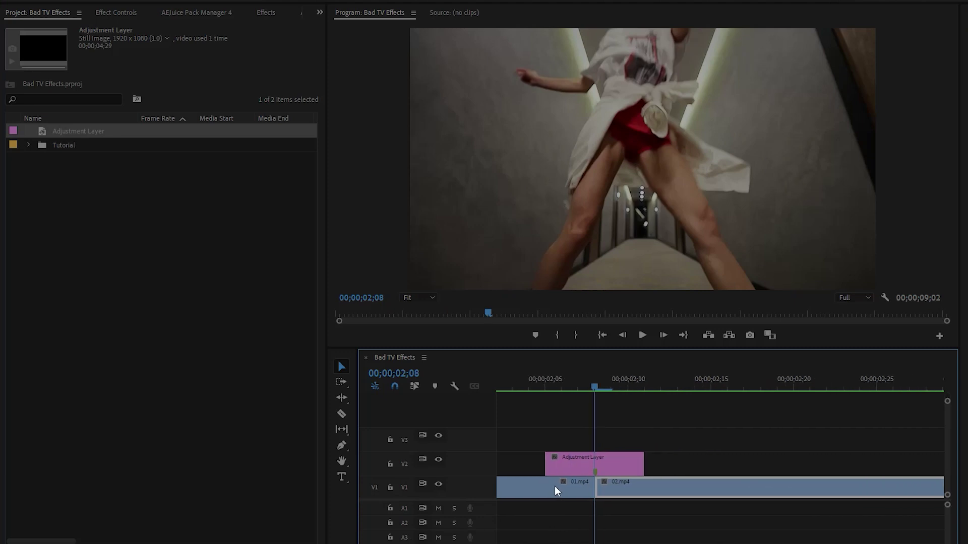
{"action": "left_click", "coordinate": [636, 422]}
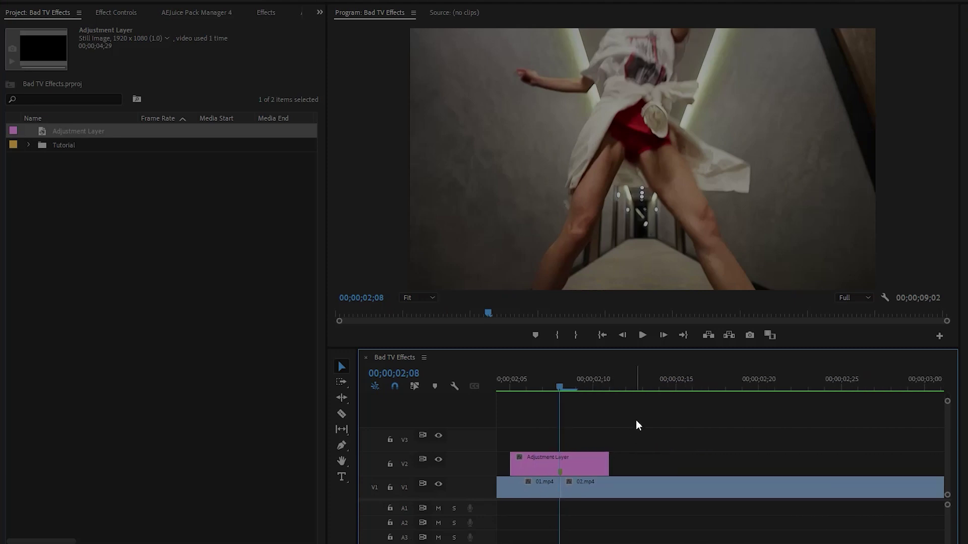
{"action": "scroll", "coordinate": [636, 422], "scroll_direction": "up", "scroll_amount": 1}
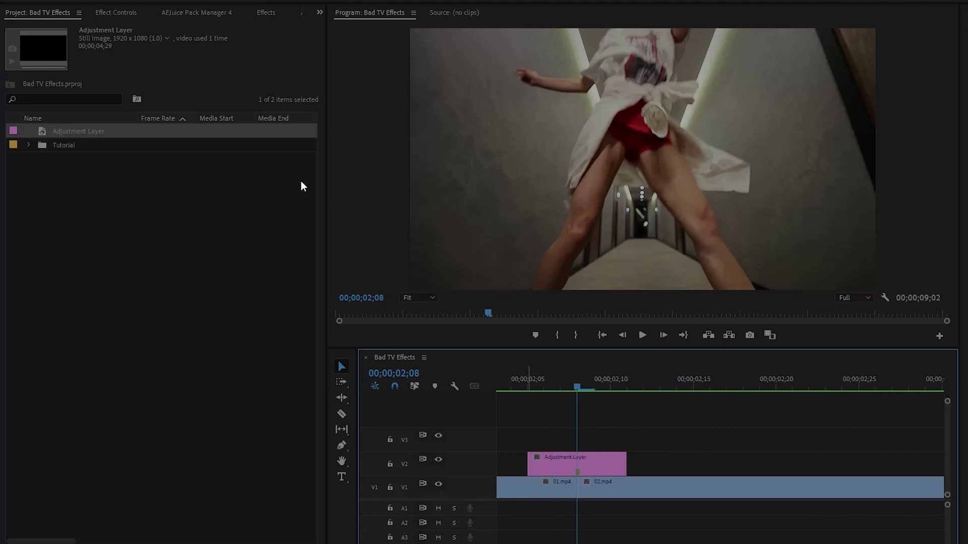
{"action": "left_click", "coordinate": [274, 14]}
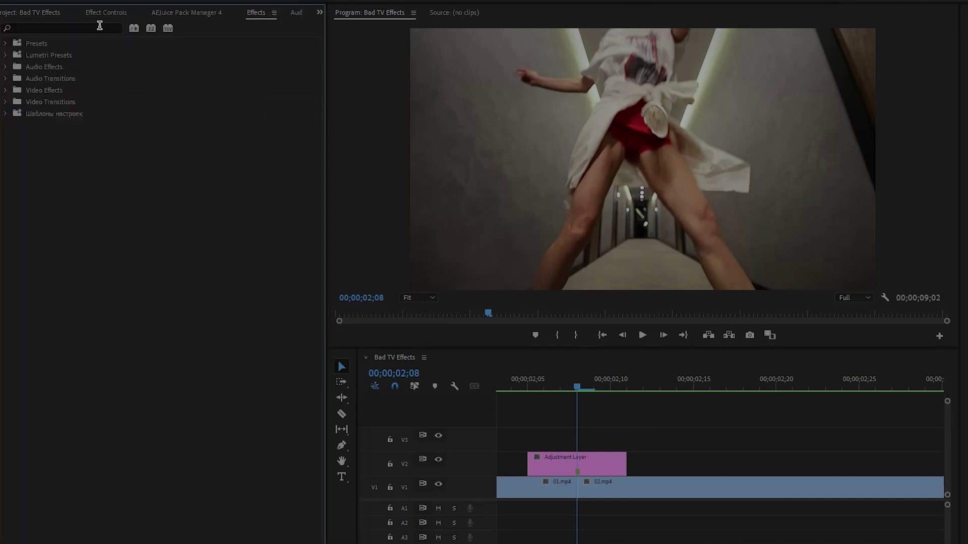
{"action": "left_click", "coordinate": [118, 25]}
{"action": "type", "text": "wave wa"}
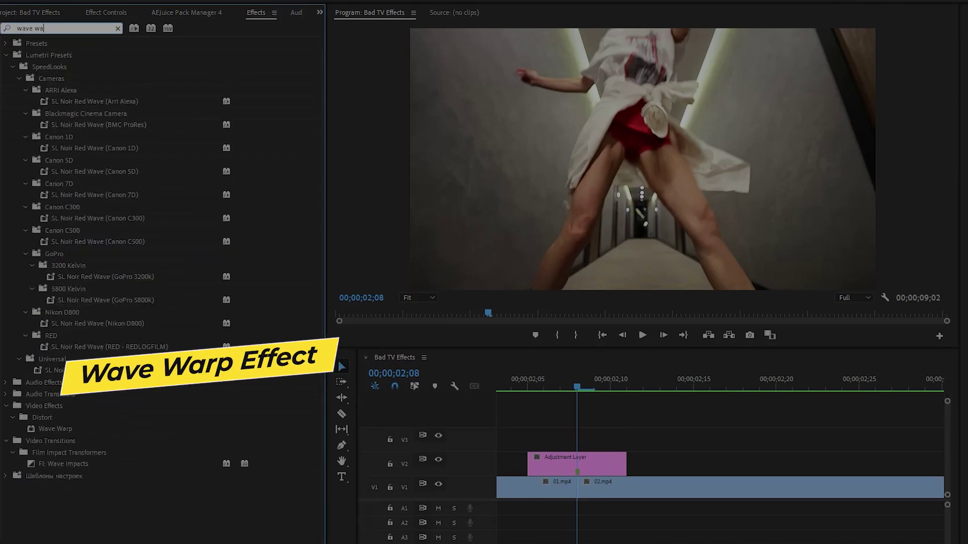
{"action": "type", "text": "r"}
{"action": "mouse_move", "coordinate": [60, 113]}
{"action": "left_mouse_down"}
{"action": "mouse_move", "coordinate": [484, 402]}
{"action": "mouse_move", "coordinate": [554, 467]}
{"action": "left_mouse_up"}
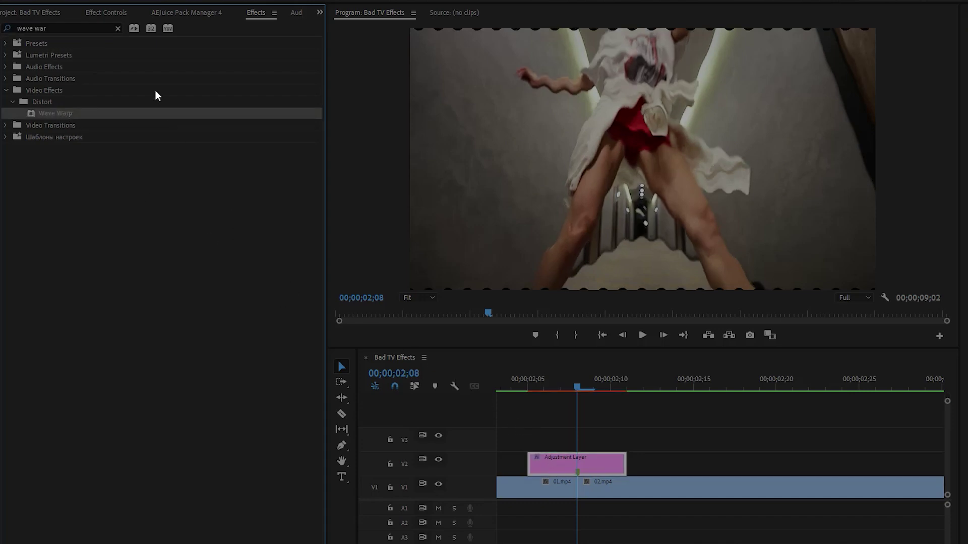
- Apply the Noise and Tint effects to the same adjustment layer
{"action": "left_click", "coordinate": [118, 28]}
{"action": "left_click", "coordinate": [97, 25]}
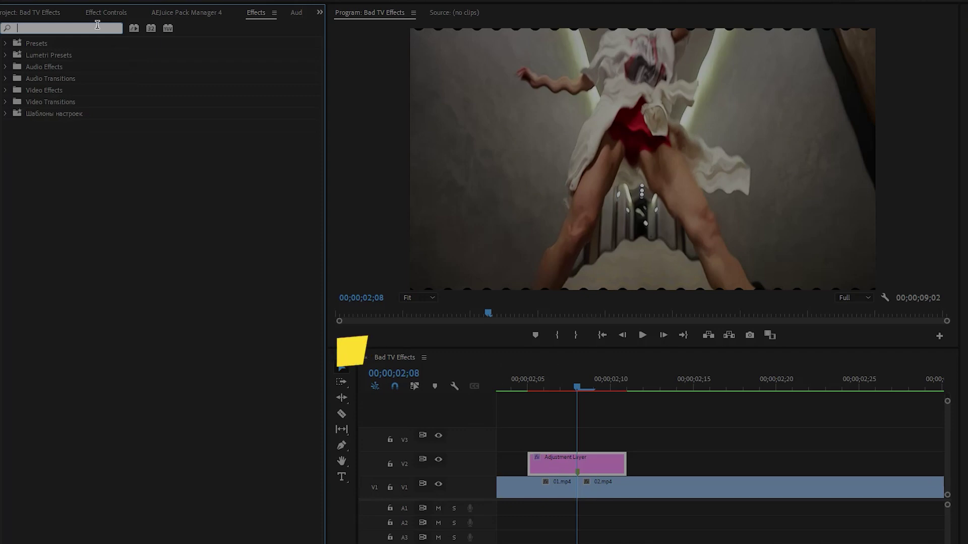
{"action": "type", "text": "Noise"}
{"action": "left_click_drag", "start_coordinate": [57, 207], "coordinate": [83, 218]}
{"action": "left_click_drag", "start_coordinate": [399, 374], "coordinate": [556, 460]}
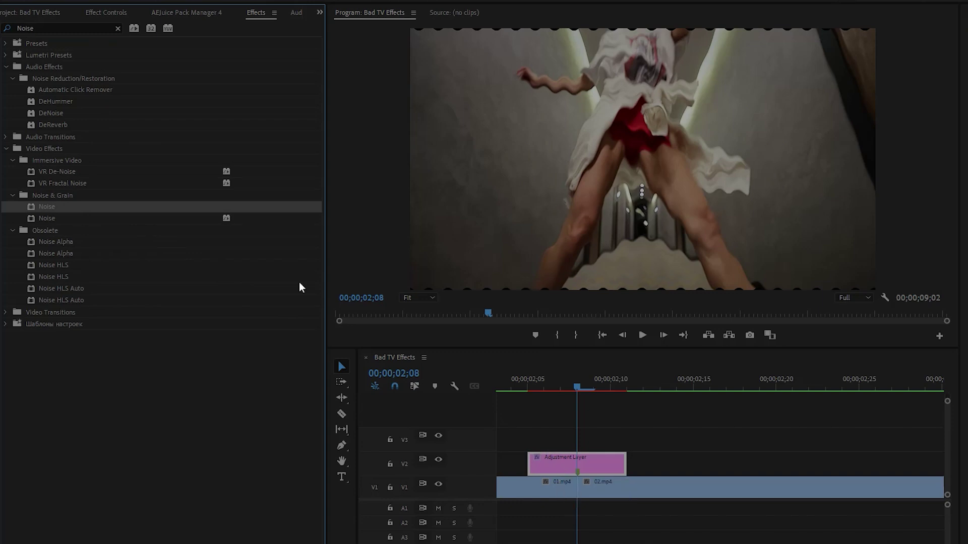
{"action": "left_click", "coordinate": [119, 28]}
{"action": "type", "text": "tint"}
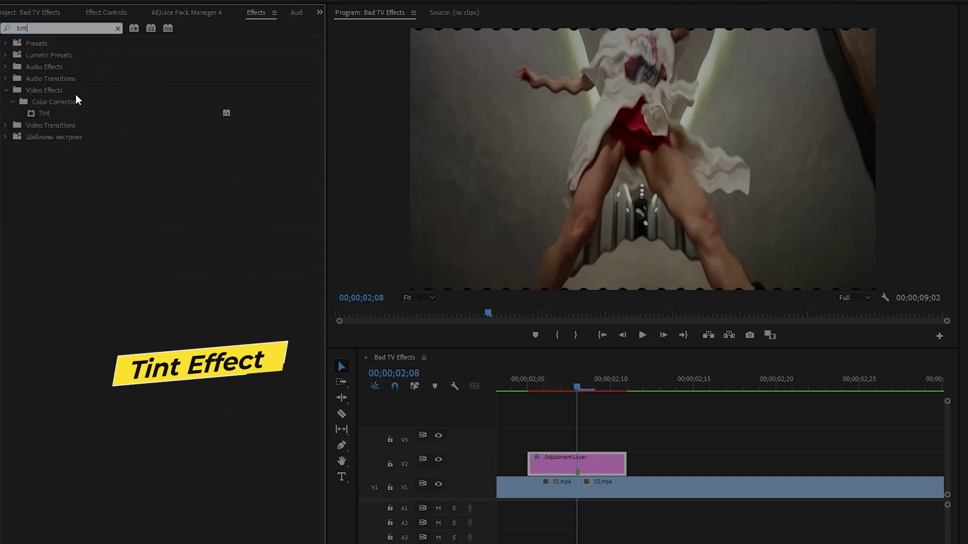
{"action": "left_click_drag", "start_coordinate": [44, 113], "coordinate": [558, 455]}
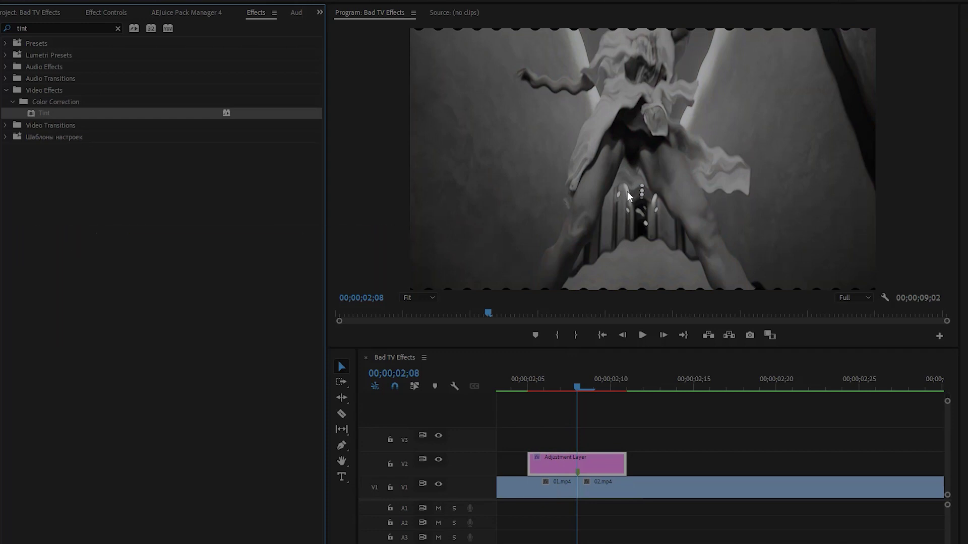
- Set the adjustment layer's Wave Warp wave type to Noise
{"action": "left_click", "coordinate": [108, 13]}
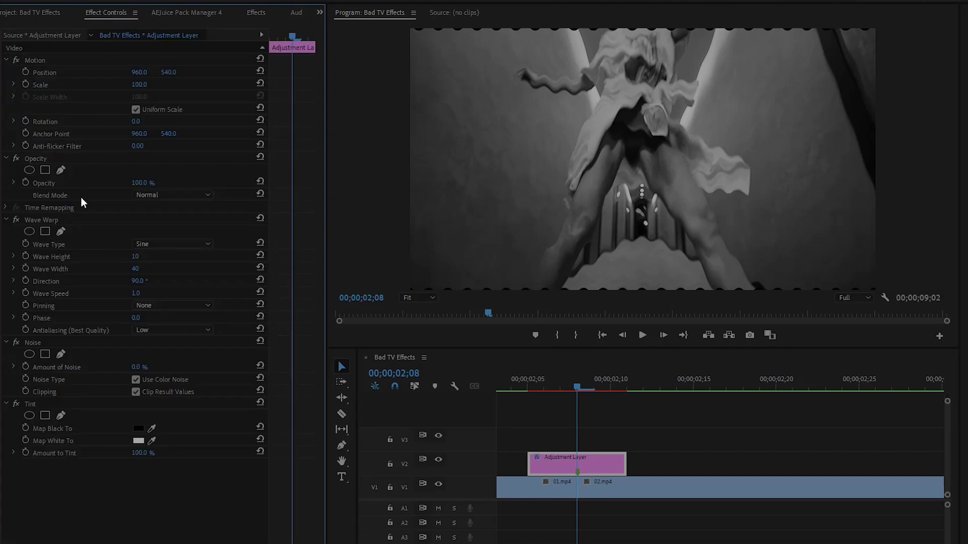
{"action": "left_click", "coordinate": [47, 221]}
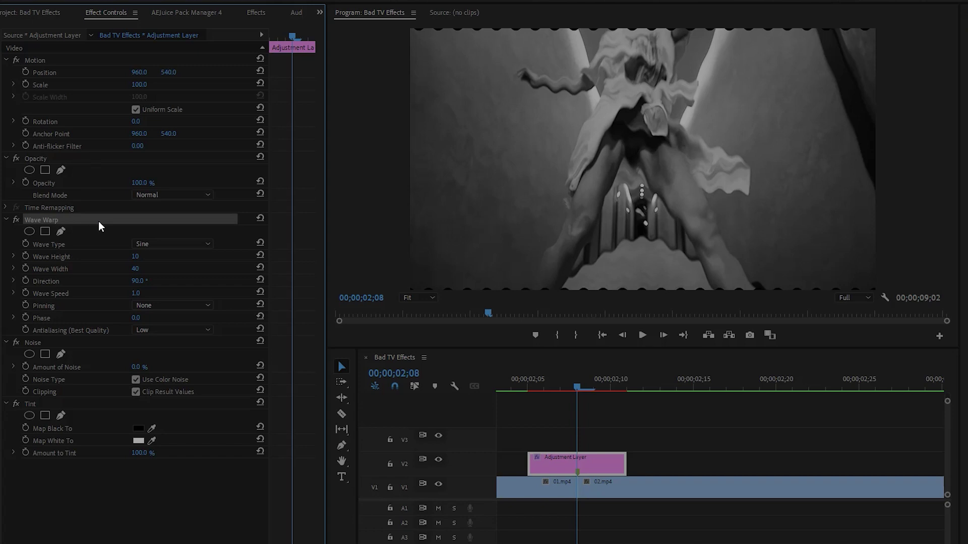
{"action": "left_click", "coordinate": [67, 244]}
{"action": "left_click", "coordinate": [158, 244]}
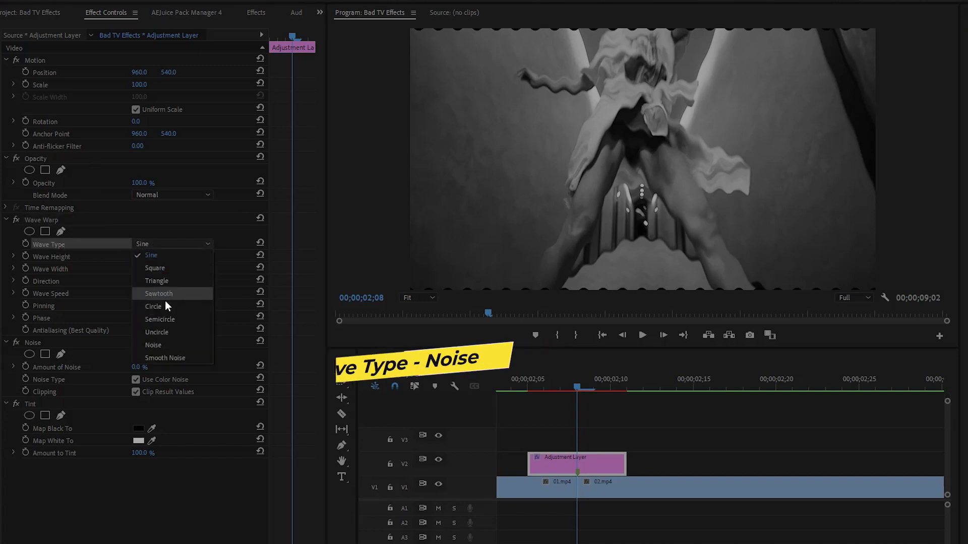
{"action": "left_click", "coordinate": [190, 343]}
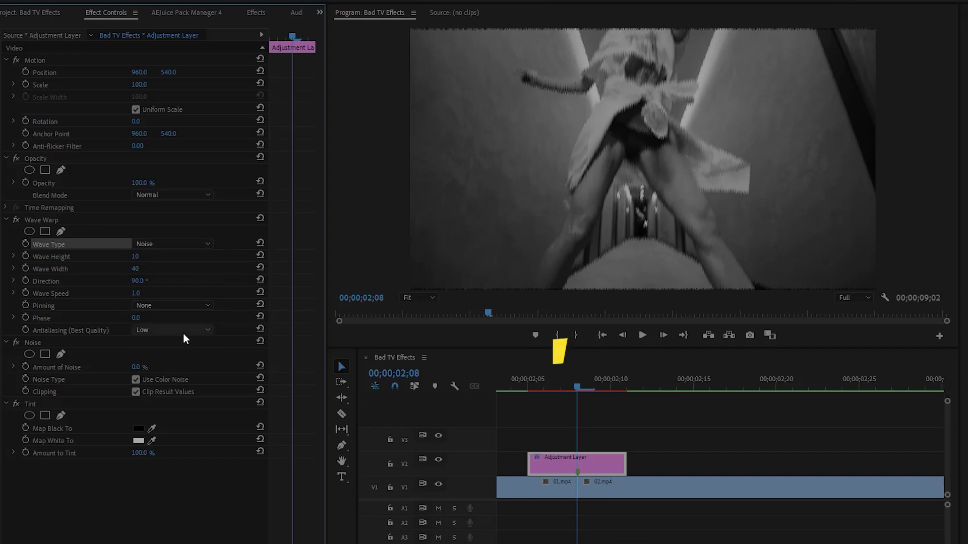
- Give Wave Warp a height of 1000, width of 1 and phase of 50
{"action": "left_click", "coordinate": [136, 257]}
{"action": "type", "text": "1000"}
{"action": "key", "text": "Return"}
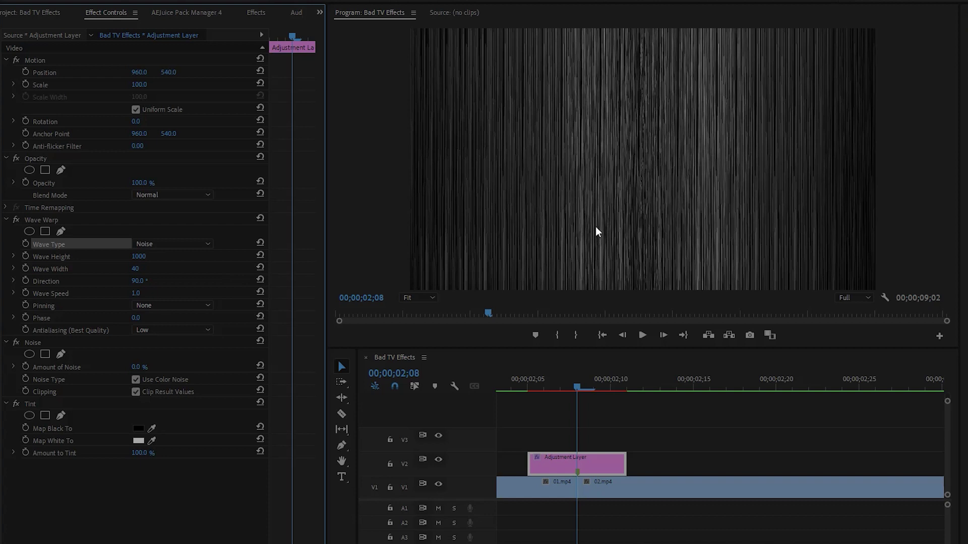
{"action": "left_click", "coordinate": [74, 270]}
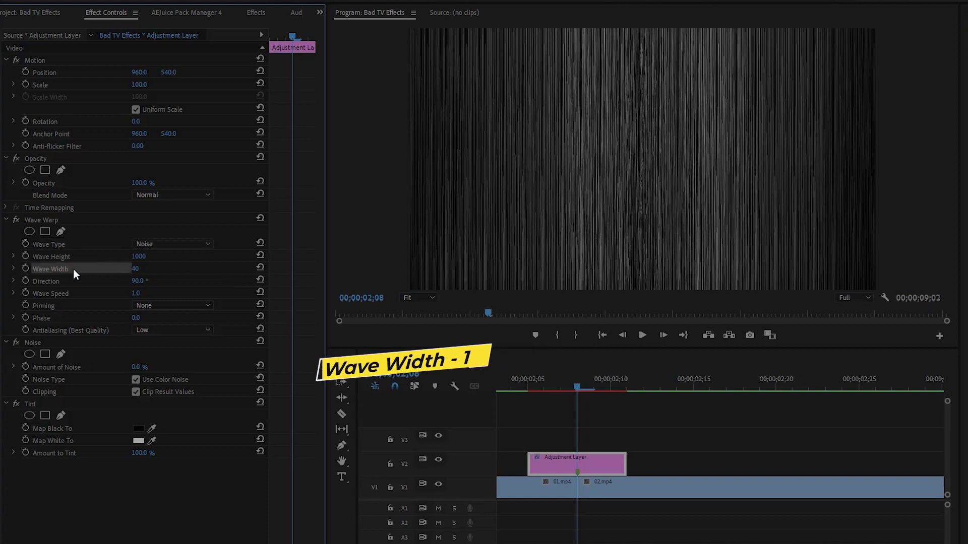
{"action": "left_click", "coordinate": [135, 269]}
{"action": "type", "text": "1"}
{"action": "key", "text": "Return"}
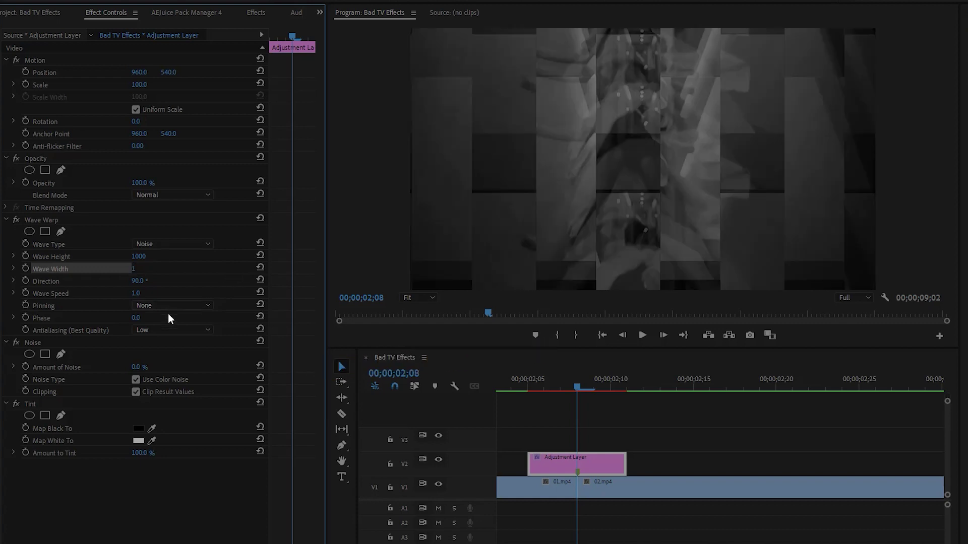
{"action": "left_click", "coordinate": [135, 318]}
{"action": "type", "text": "50"}
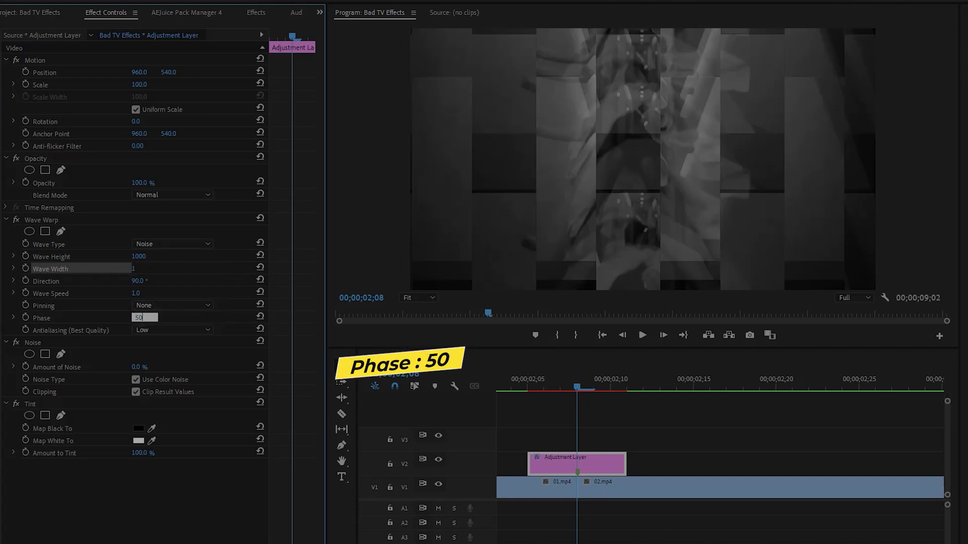
{"action": "key", "text": "Return"}
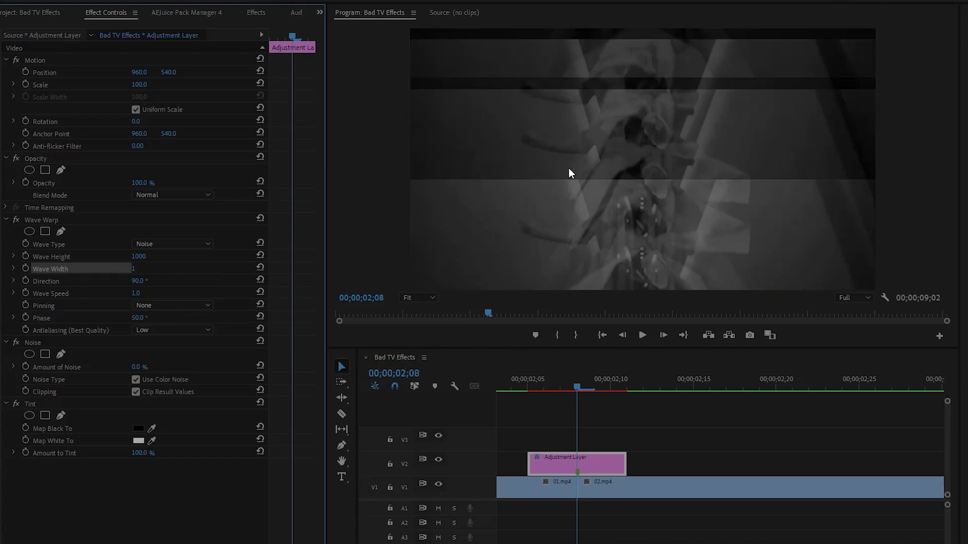
{"action": "mouse_move", "coordinate": [595, 393]}
{"action": "left_mouse_down"}
{"action": "mouse_move", "coordinate": [523, 385]}
{"action": "mouse_move", "coordinate": [608, 393]}
{"action": "mouse_move", "coordinate": [540, 397]}
{"action": "mouse_move", "coordinate": [591, 403]}
{"action": "left_mouse_up"}
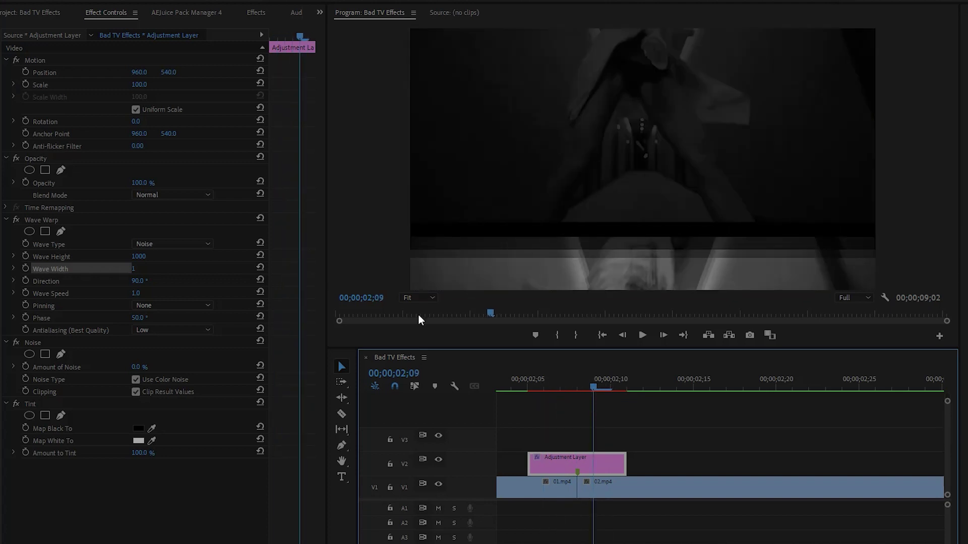
{"action": "left_click", "coordinate": [44, 343]}
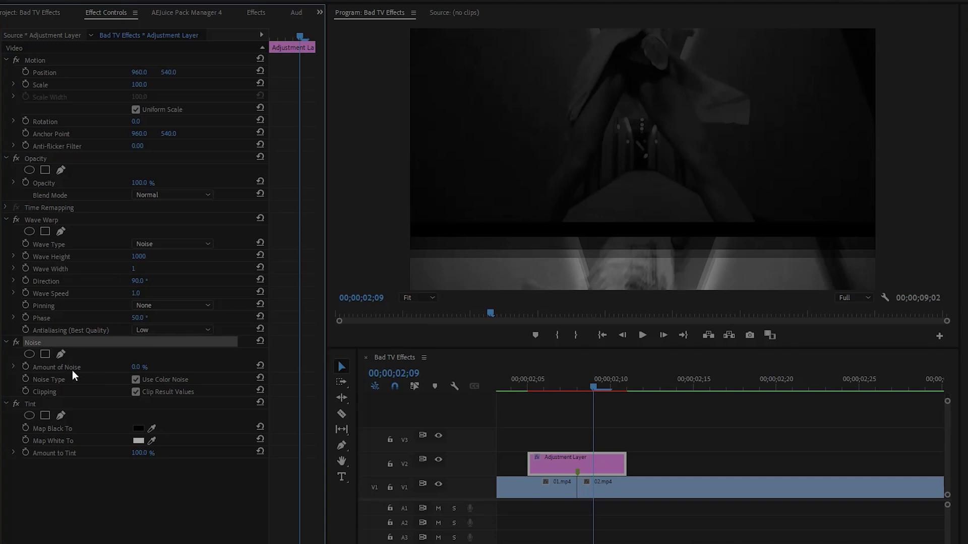
- Set the Noise effect's Amount of Noise to 100% and zoom the timeline out to show every cut
{"action": "left_click", "coordinate": [147, 369]}
{"action": "type", "text": "100"}
{"action": "key", "text": "Return"}
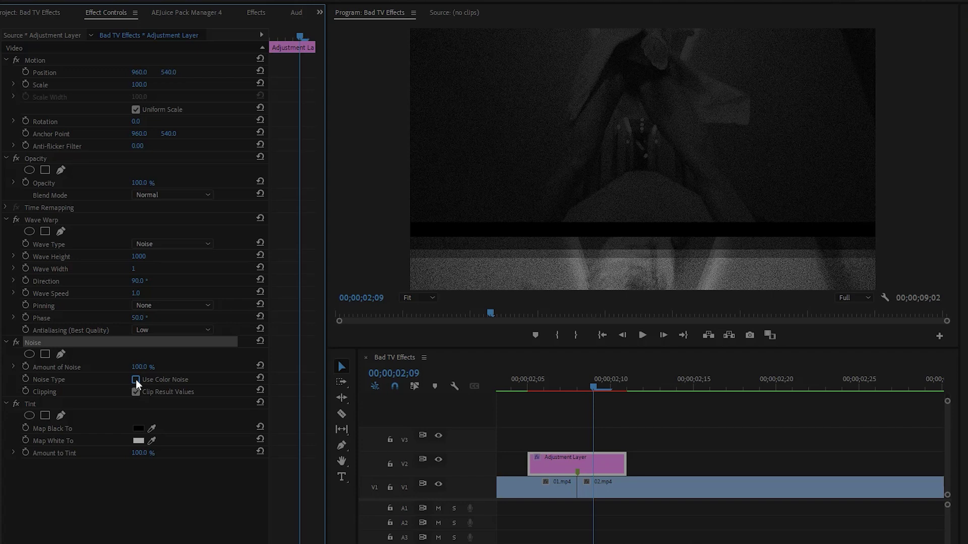
{"action": "left_click", "coordinate": [158, 492]}
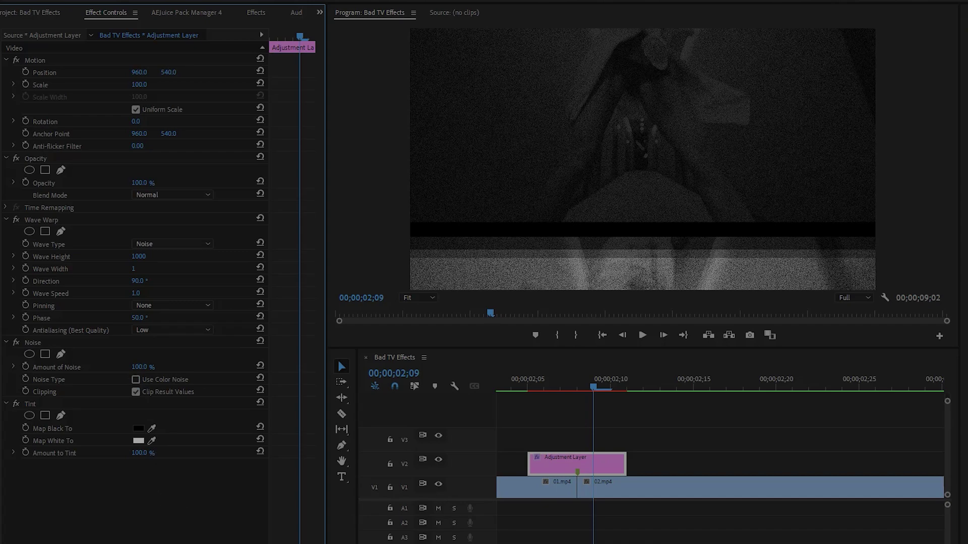
{"action": "key", "text": "minus"}
{"action": "key", "text": "minus"}
{"action": "key", "text": "minus"}
{"action": "key", "text": "minus"}
{"action": "key", "text": "minus"}
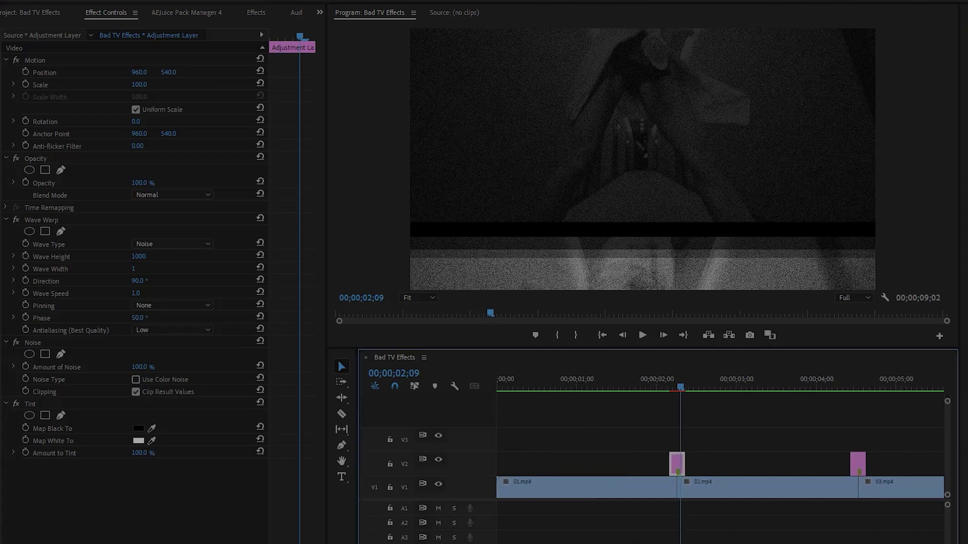
- Play back through the first cut's glitch transition from just before the edit
{"action": "left_click", "coordinate": [594, 398]}
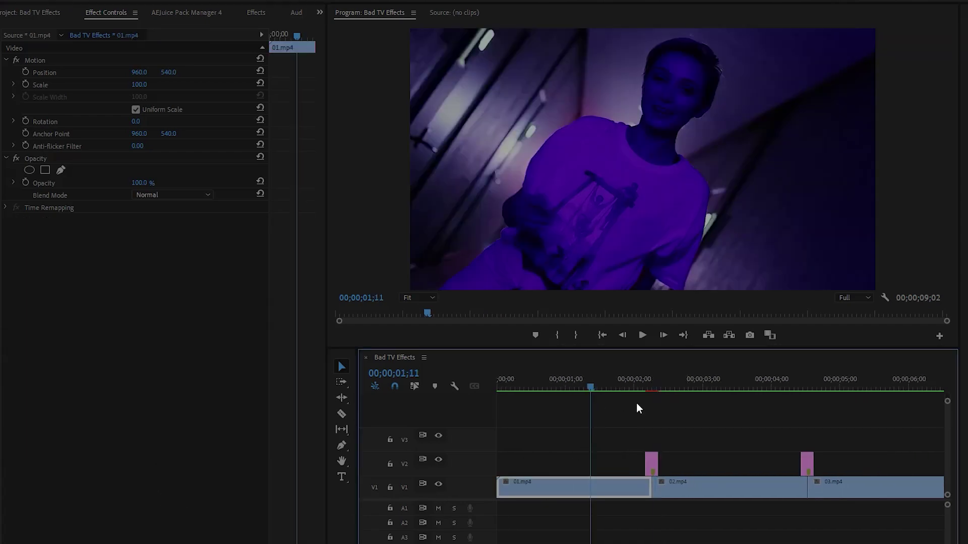
{"action": "left_click", "coordinate": [627, 388]}
{"action": "left_click", "coordinate": [718, 436]}
{"action": "key", "text": "space"}
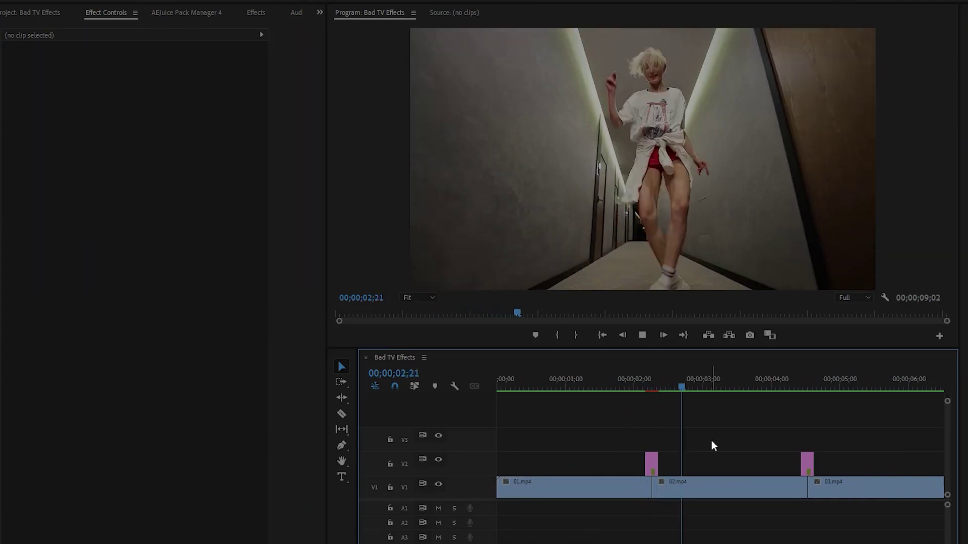
{"action": "left_click", "coordinate": [623, 387]}
{"action": "left_click", "coordinate": [673, 426]}
{"action": "key", "text": "space"}
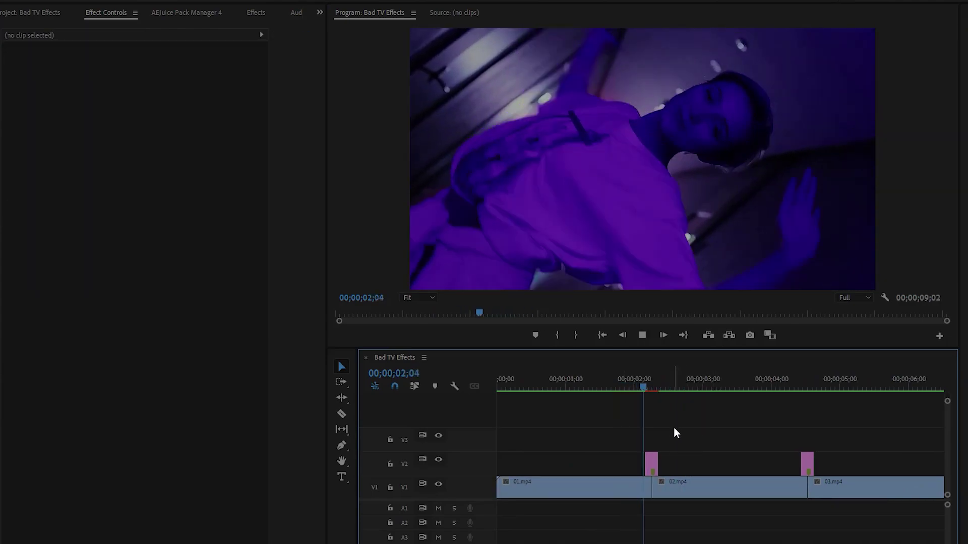
{"action": "key", "text": "space"}
- Scrub the glitch frames at the first cut and play on past it
{"action": "mouse_move", "coordinate": [659, 386]}
{"action": "left_mouse_down"}
{"action": "mouse_move", "coordinate": [649, 386]}
{"action": "mouse_move", "coordinate": [656, 402]}
{"action": "left_mouse_up"}
{"action": "key", "text": "space"}
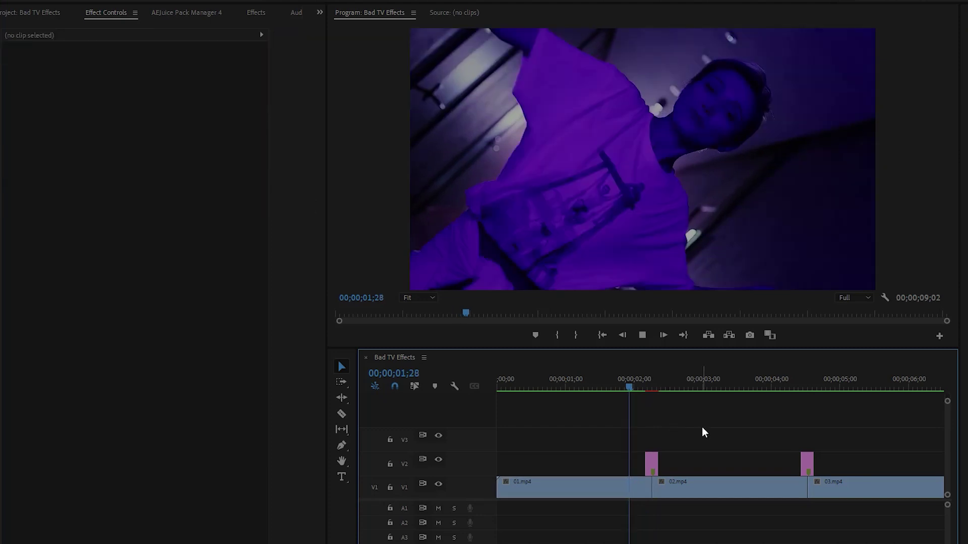
{"action": "left_click", "coordinate": [703, 429]}
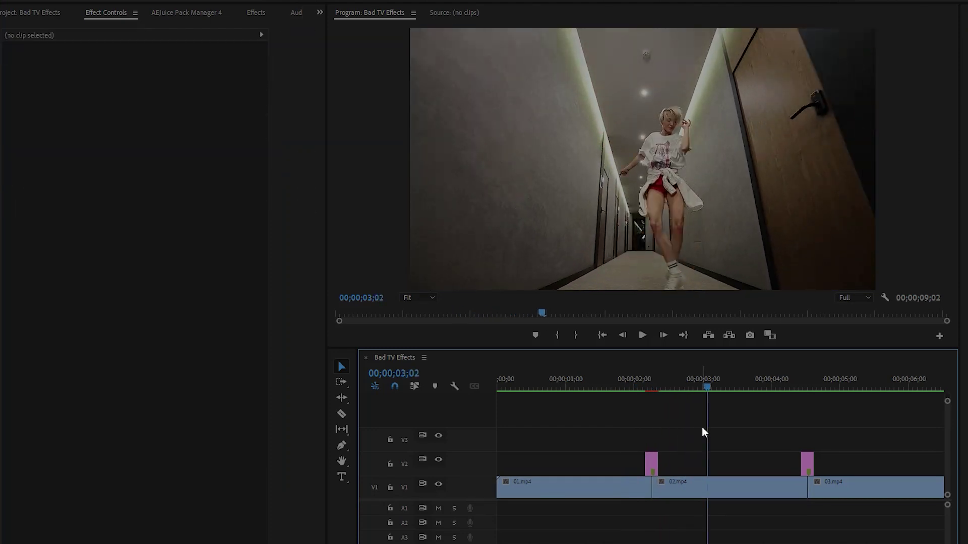
{"action": "scroll", "coordinate": [703, 430], "scroll_direction": "down", "scroll_amount": 2}
{"action": "scroll", "coordinate": [700, 432], "scroll_direction": "down", "scroll_amount": 2}
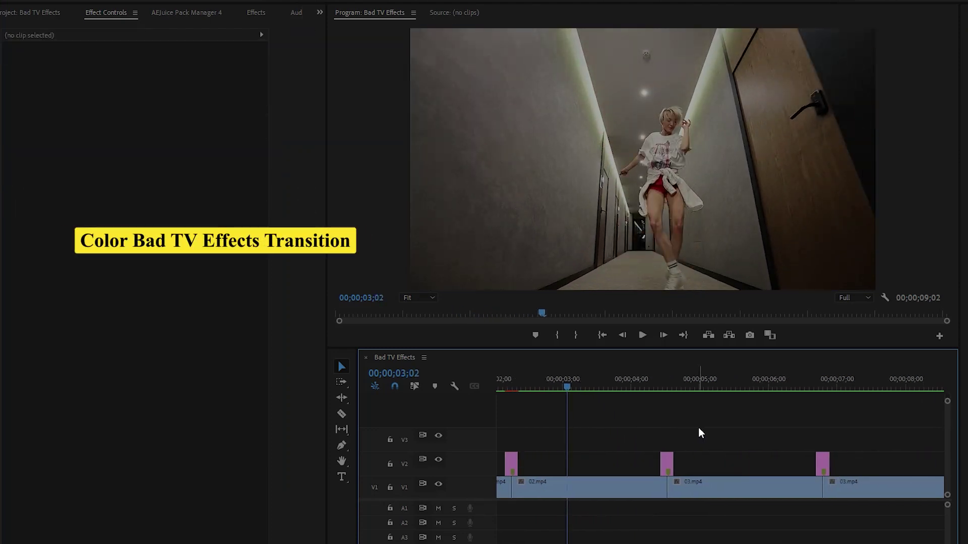
- Zoom into the next cut, move to the layer's start at 04;13 and select that adjustment layer
{"action": "left_click", "coordinate": [657, 387]}
{"action": "left_click_drag", "start_coordinate": [658, 385], "coordinate": [668, 389]}
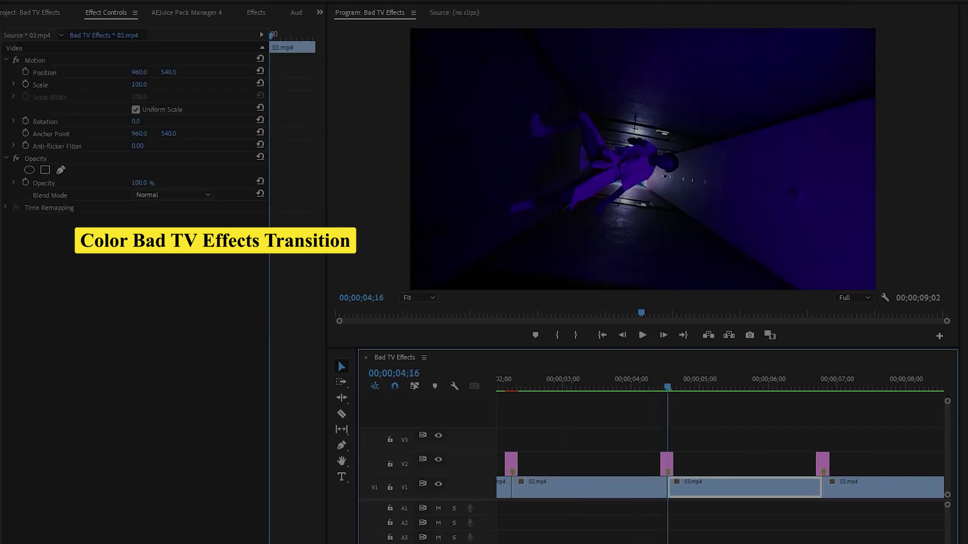
{"action": "key", "text": "="}
{"action": "key", "text": "="}
{"action": "key", "text": "="}
{"action": "scroll", "coordinate": [712, 483], "scroll_direction": "down", "scroll_amount": 3}
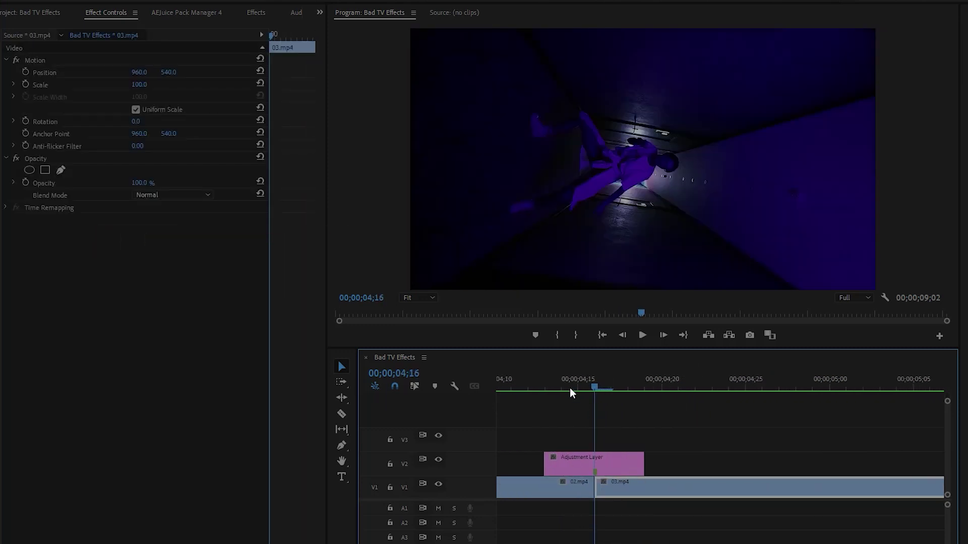
{"action": "key", "text": "Up"}
{"action": "left_click", "coordinate": [606, 458]}
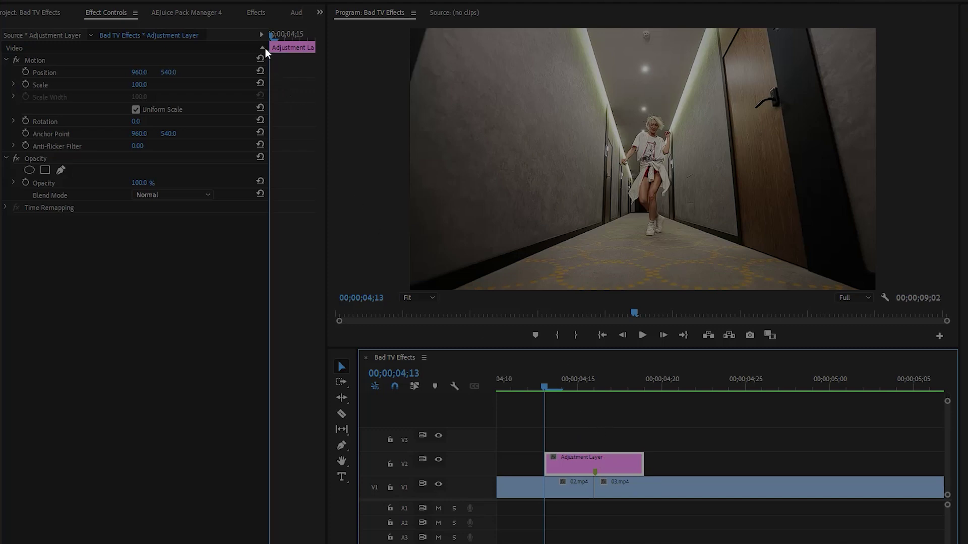
{"action": "left_click", "coordinate": [254, 13]}
- Apply Wave Warp and Noise to the adjustment layer over the second cut
{"action": "left_click", "coordinate": [118, 28]}
{"action": "type", "text": "warp"}
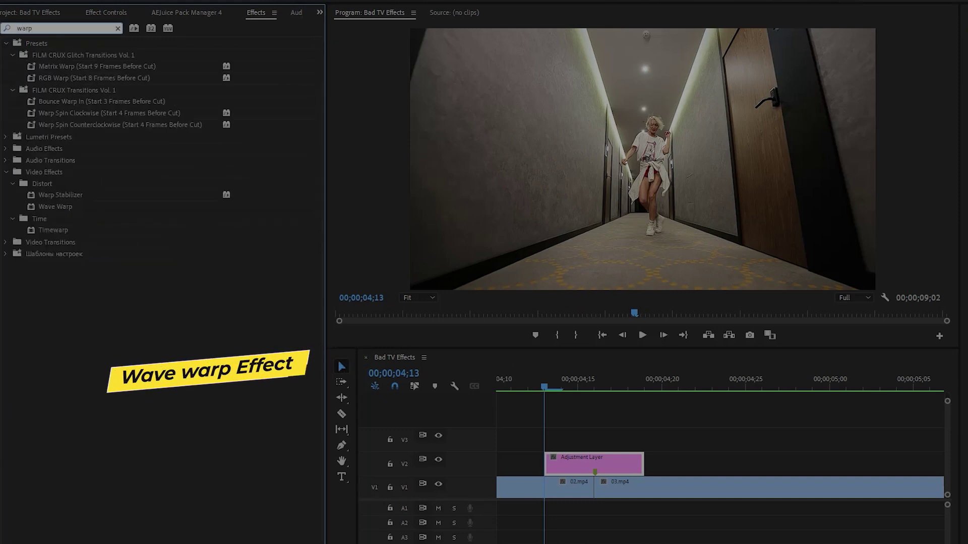
{"action": "left_click_drag", "start_coordinate": [68, 208], "coordinate": [564, 462]}
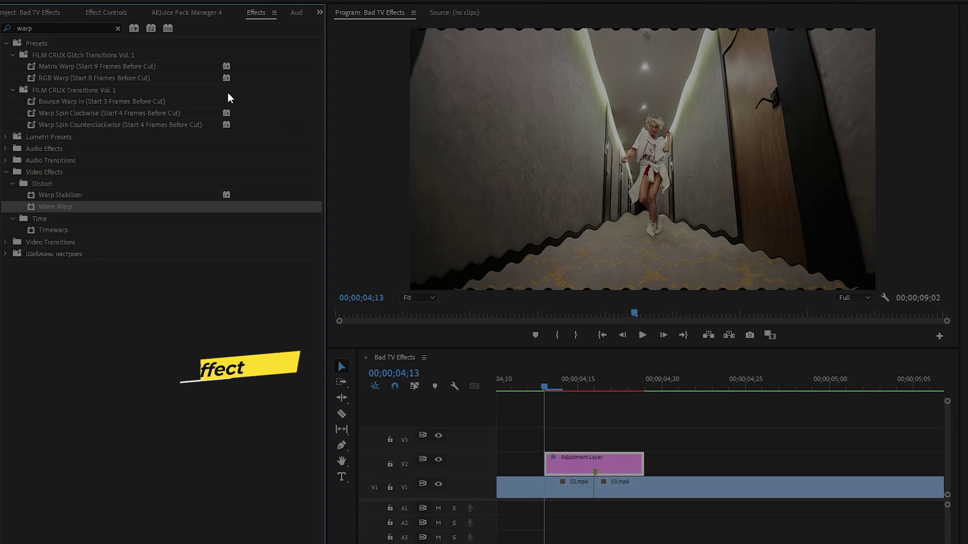
{"action": "left_click", "coordinate": [118, 28]}
{"action": "type", "text": "noise"}
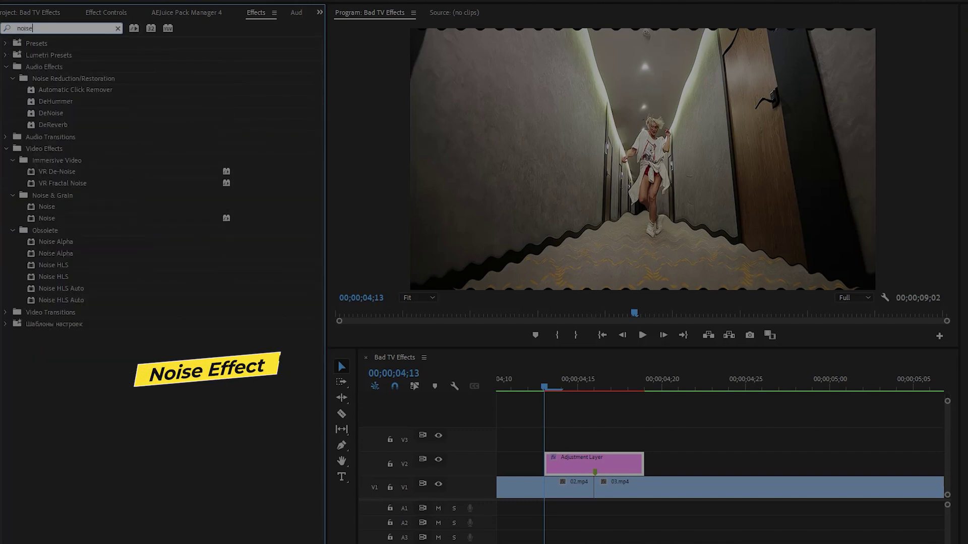
{"action": "left_click", "coordinate": [52, 208]}
{"action": "left_click_drag", "start_coordinate": [52, 209], "coordinate": [582, 463]}
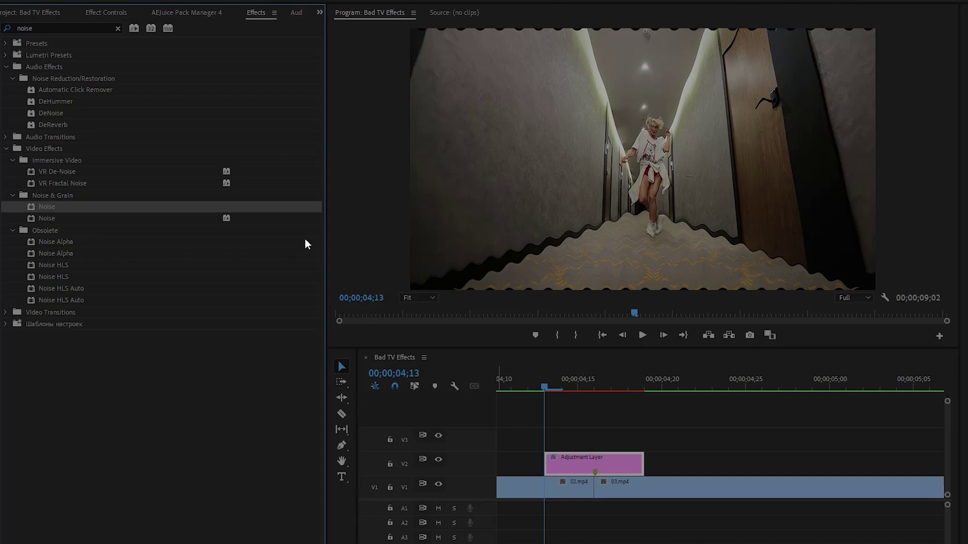
- Add Strobe Light and a second Wave Warp to the same adjustment layer
{"action": "left_click", "coordinate": [118, 28]}
{"action": "type", "text": "strobe"}
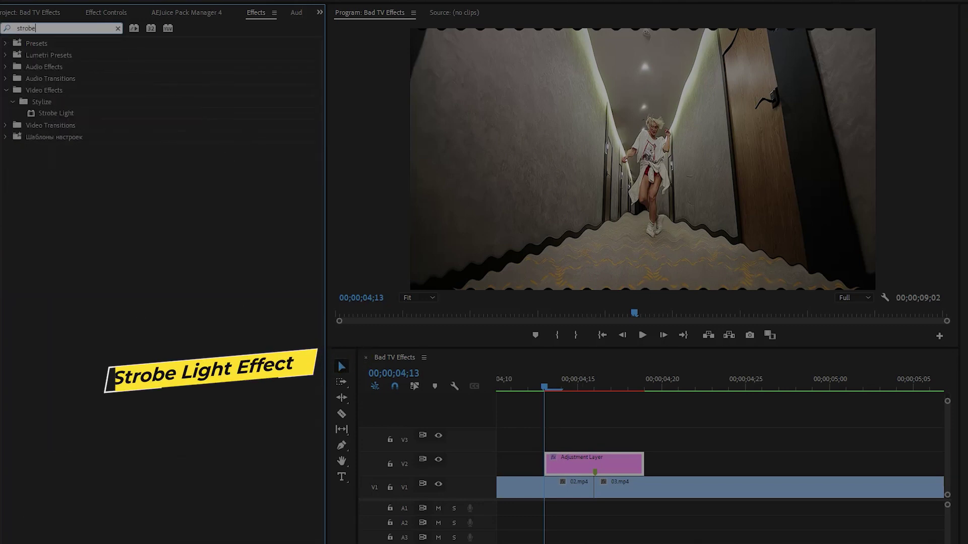
{"action": "left_click_drag", "start_coordinate": [48, 115], "coordinate": [577, 468]}
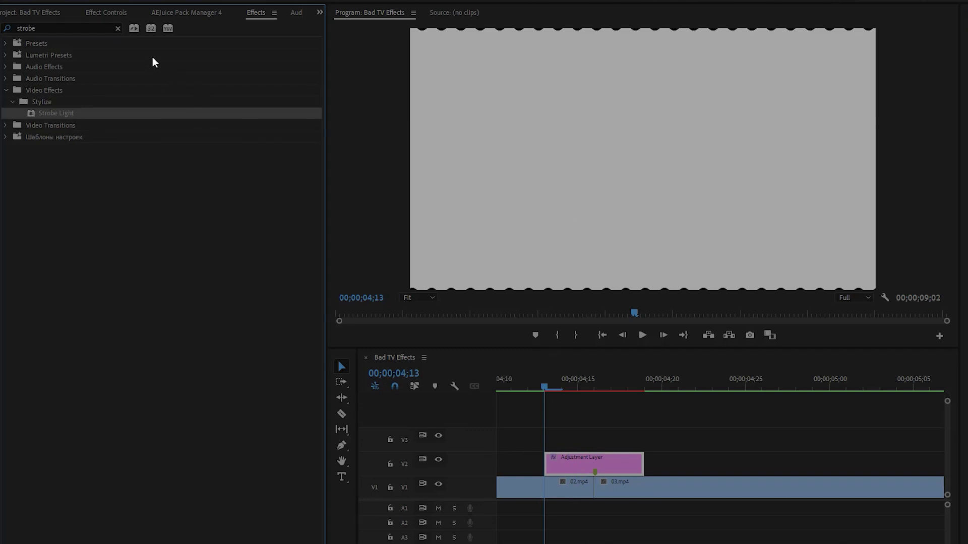
{"action": "left_click", "coordinate": [118, 28]}
{"action": "type", "text": "warp"}
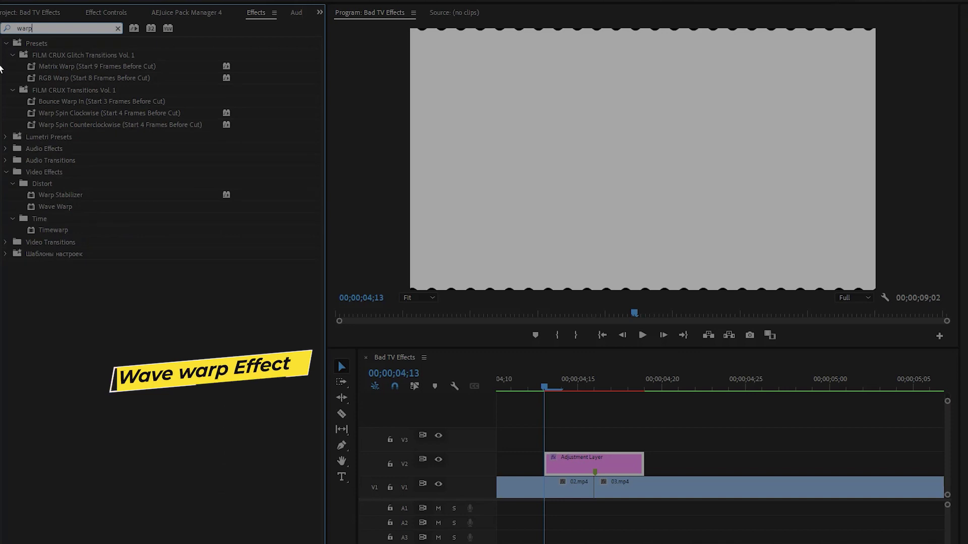
{"action": "left_click_drag", "start_coordinate": [63, 206], "coordinate": [566, 458]}
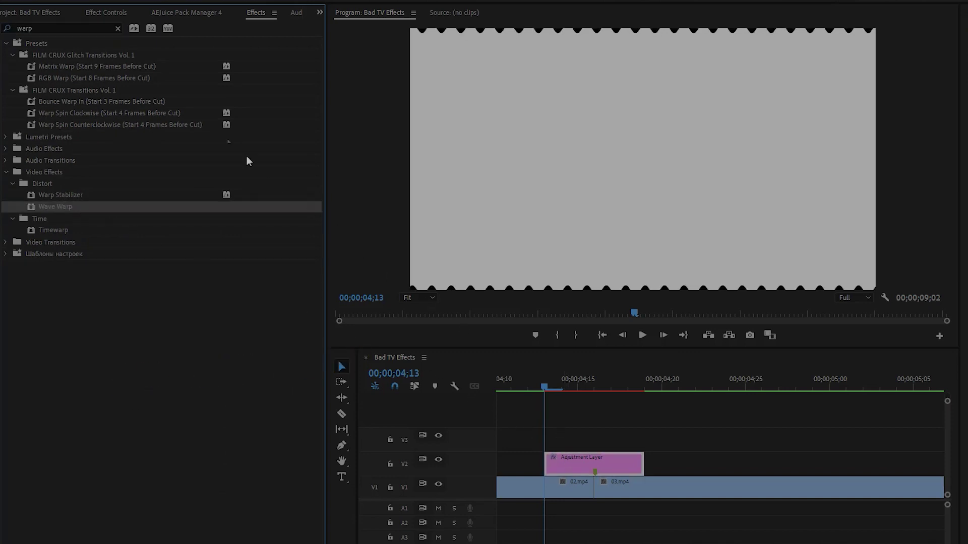
- Switch the first Wave Warp's wave type to Triangle
{"action": "left_click", "coordinate": [105, 13]}
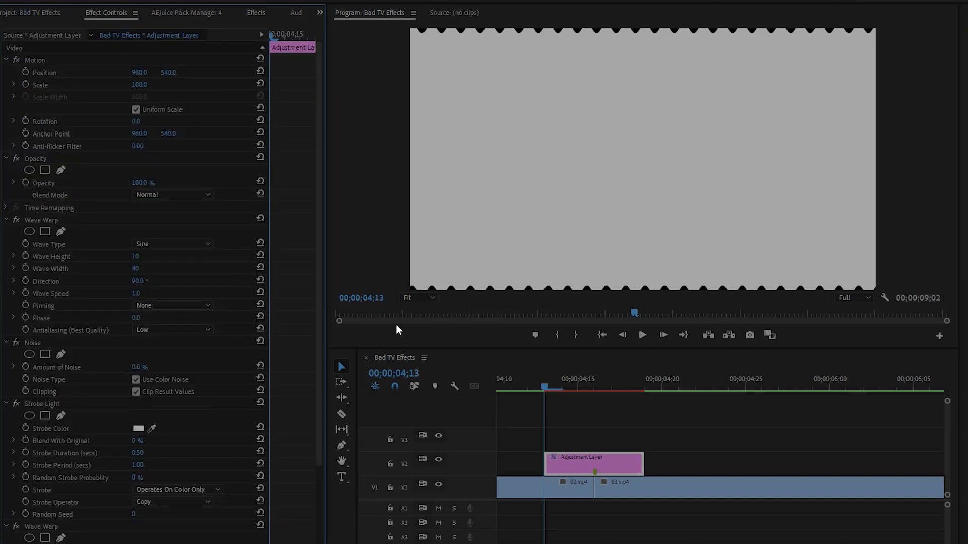
{"action": "left_click_drag", "start_coordinate": [585, 391], "coordinate": [637, 396]}
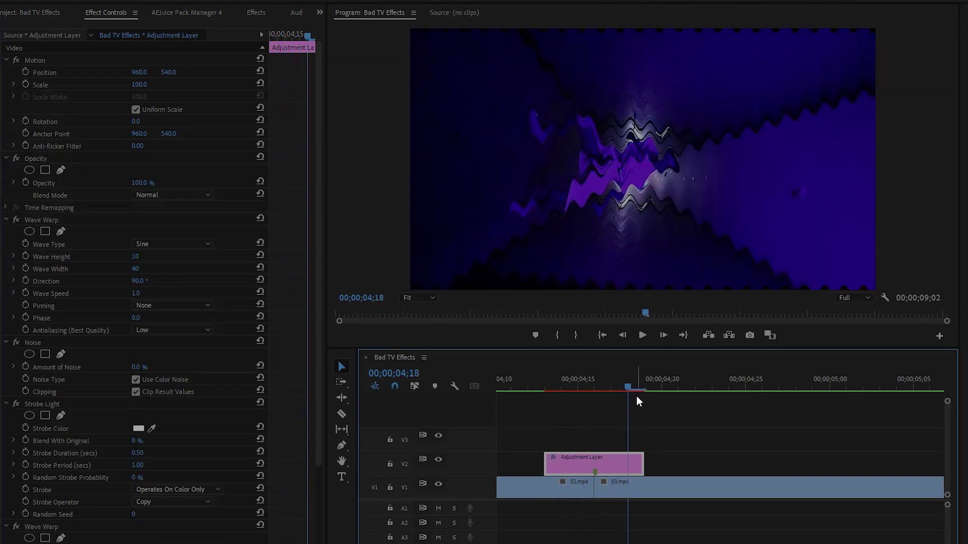
{"action": "left_click", "coordinate": [55, 222]}
{"action": "left_click", "coordinate": [157, 243]}
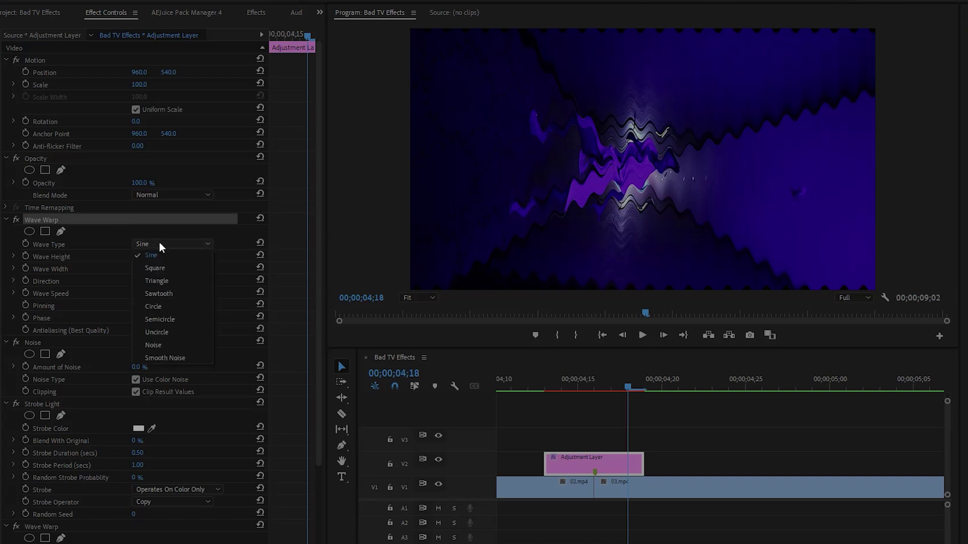
{"action": "left_click", "coordinate": [184, 281]}
- Set that Wave Warp's height to 200, width to 1 and phase to 50°
{"action": "left_click", "coordinate": [77, 257]}
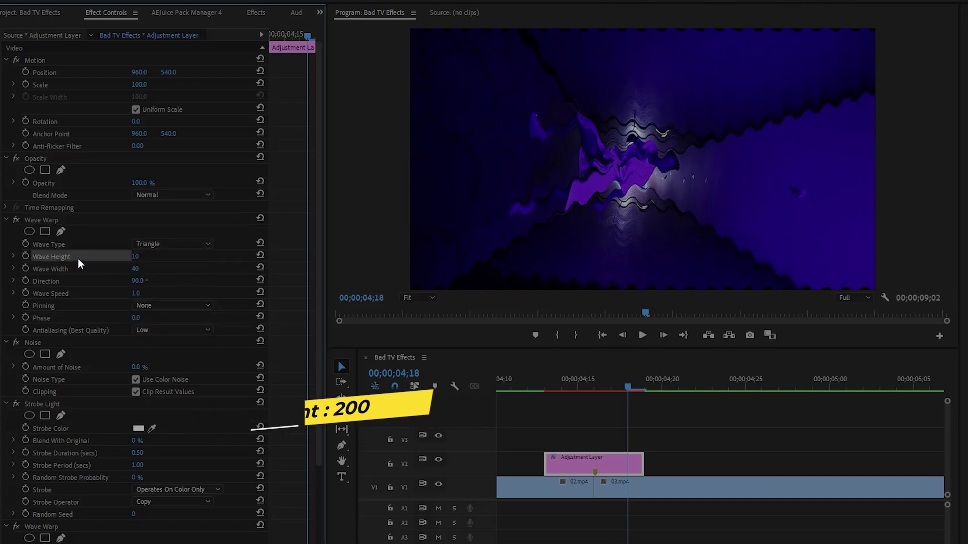
{"action": "left_click", "coordinate": [136, 256]}
{"action": "type", "text": "200"}
{"action": "key", "text": "Return"}
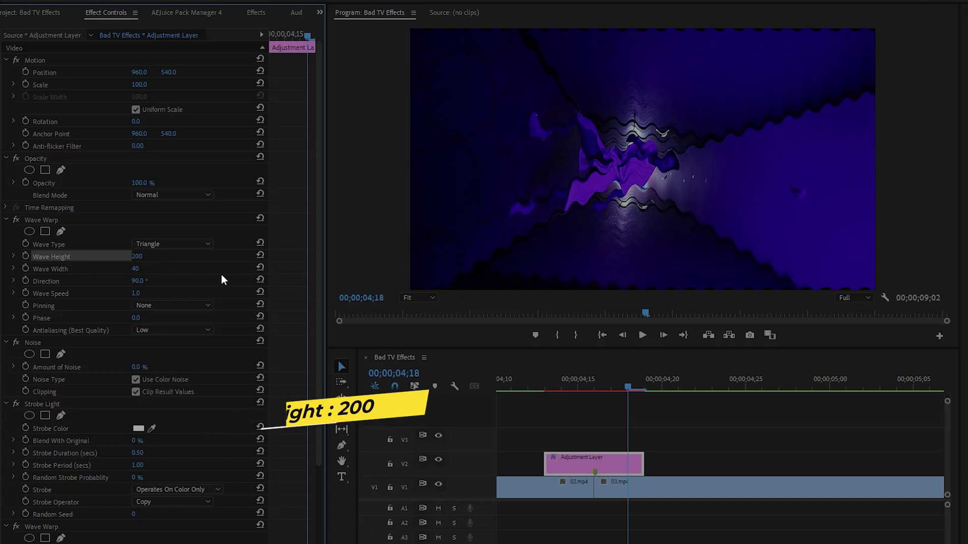
{"action": "left_click", "coordinate": [136, 269]}
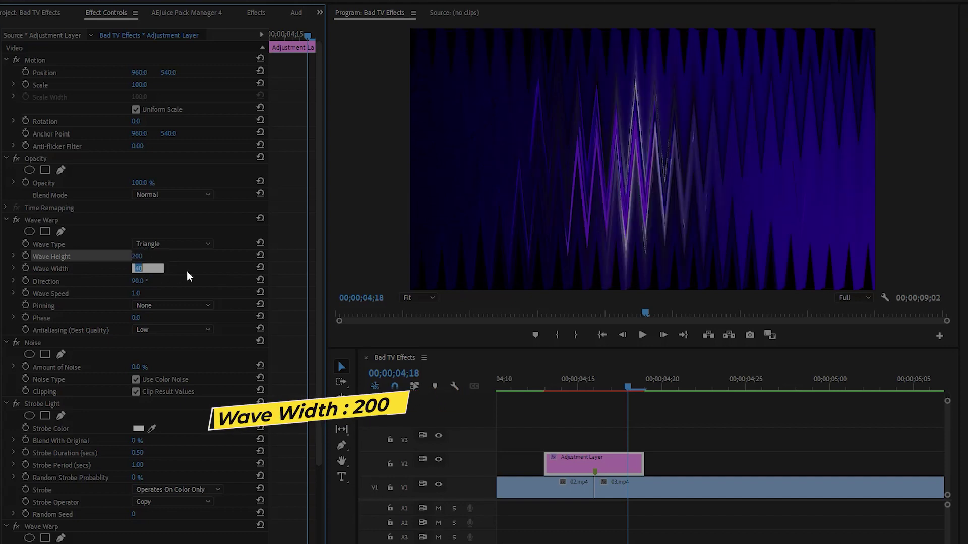
{"action": "type", "text": "1"}
{"action": "key", "text": "Return"}
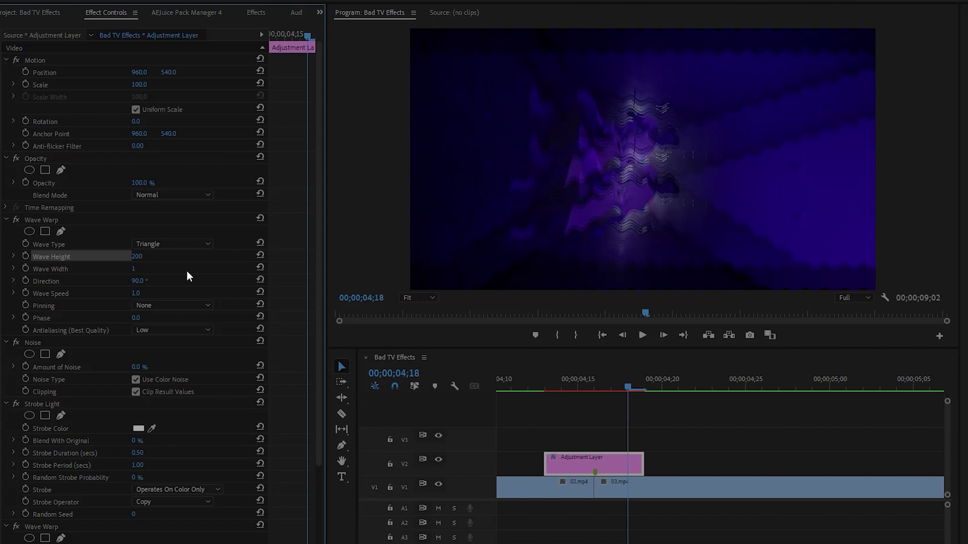
{"action": "left_click", "coordinate": [136, 317]}
{"action": "type", "text": "50"}
{"action": "key", "text": "Return"}
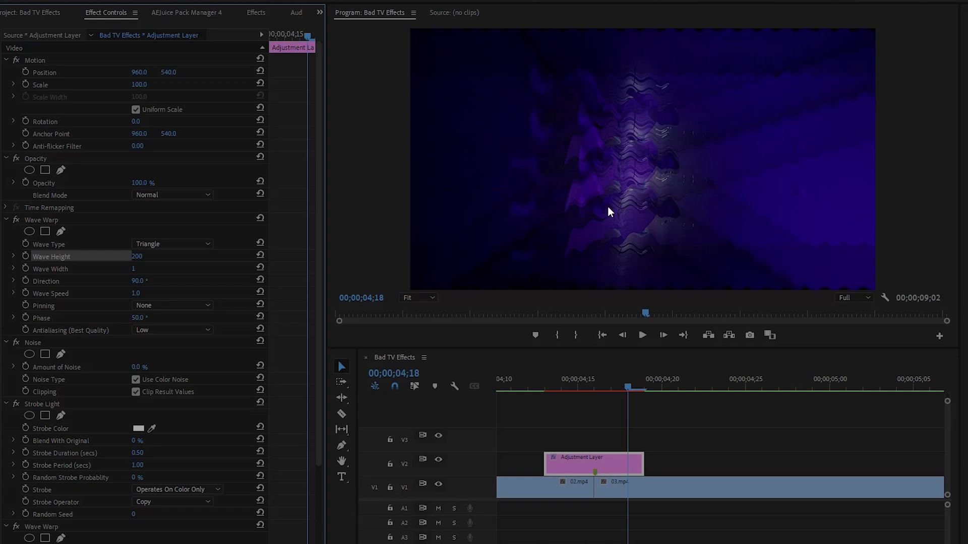
{"action": "left_click", "coordinate": [43, 345]}
- Set Noise amount to 100% and turn off Use Color Noise for monochrome grain
{"action": "left_click", "coordinate": [137, 367]}
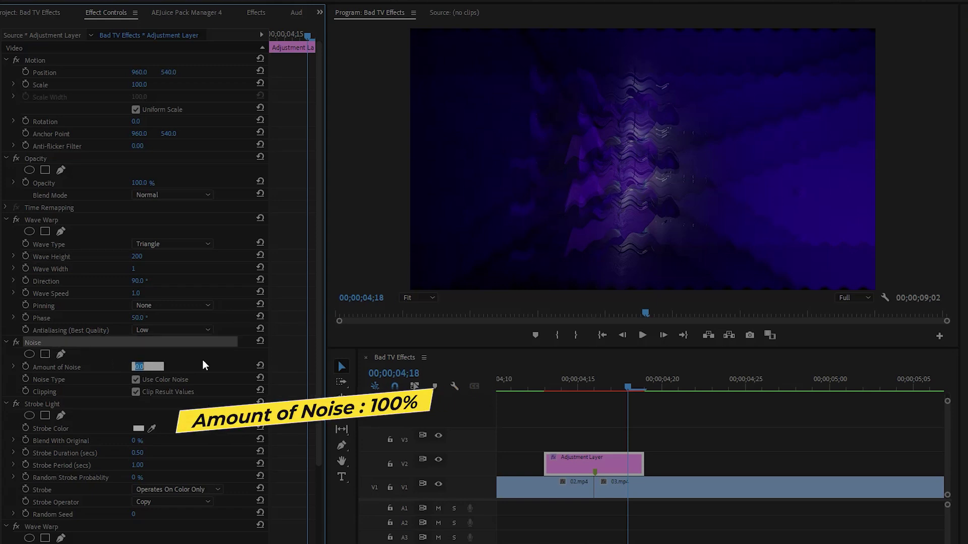
{"action": "type", "text": "100"}
{"action": "key", "text": "Return"}
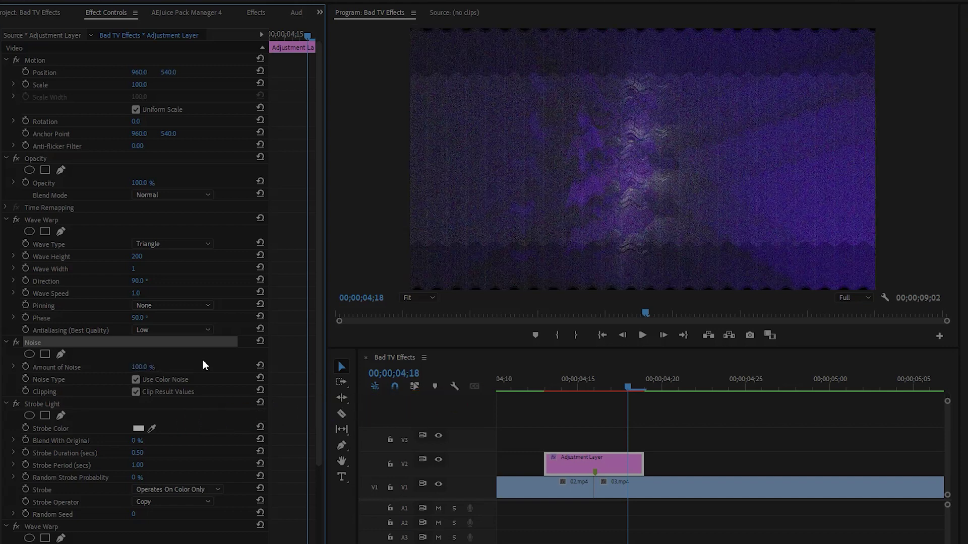
{"action": "left_click", "coordinate": [58, 383]}
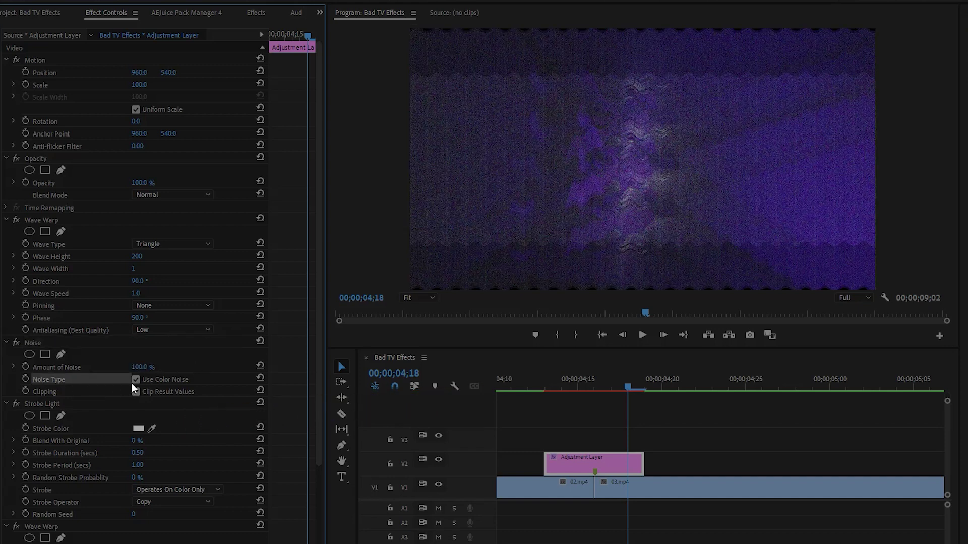
- Set the Strobe Light's Strobe Duration and Strobe Period both to 0
{"action": "scroll", "coordinate": [208, 388], "scroll_direction": "down", "scroll_amount": 3}
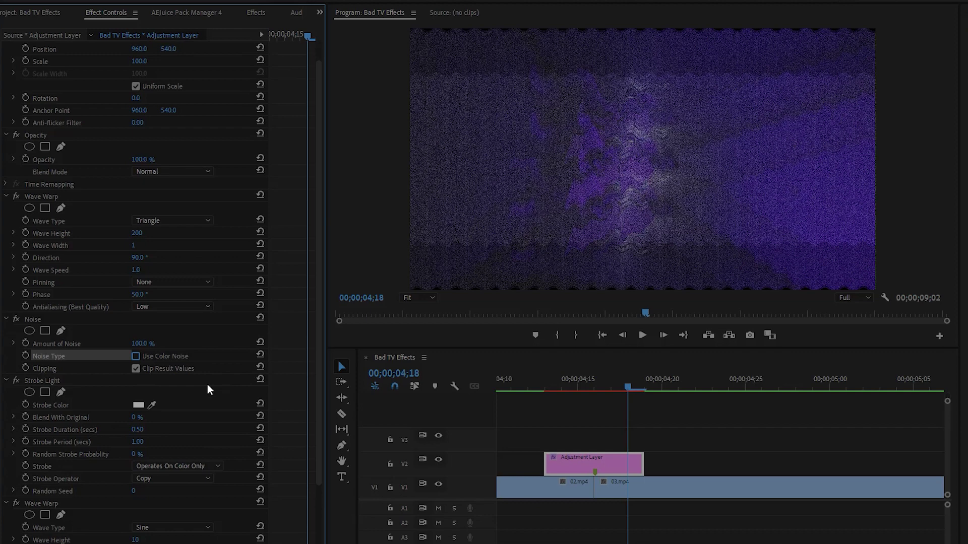
{"action": "left_click", "coordinate": [100, 324]}
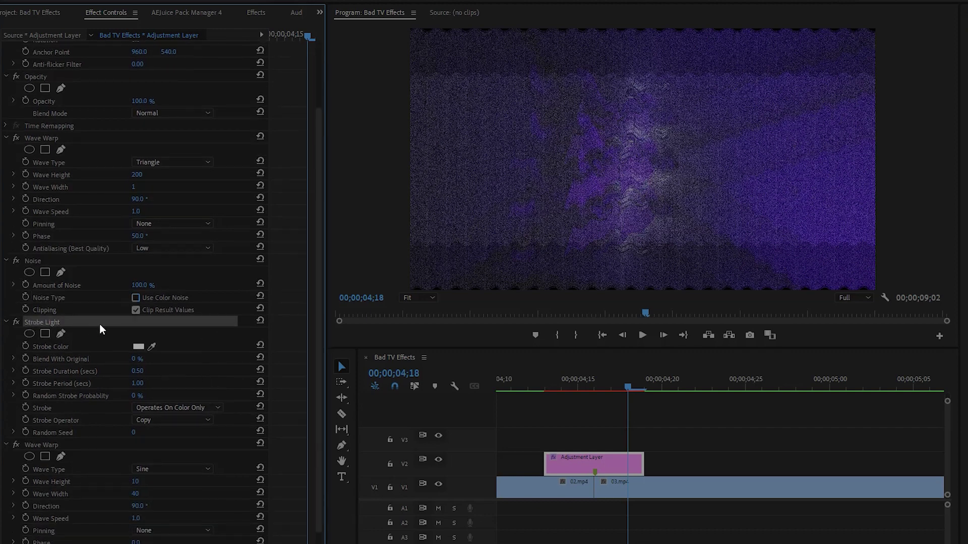
{"action": "left_click", "coordinate": [80, 371]}
{"action": "left_click", "coordinate": [139, 371]}
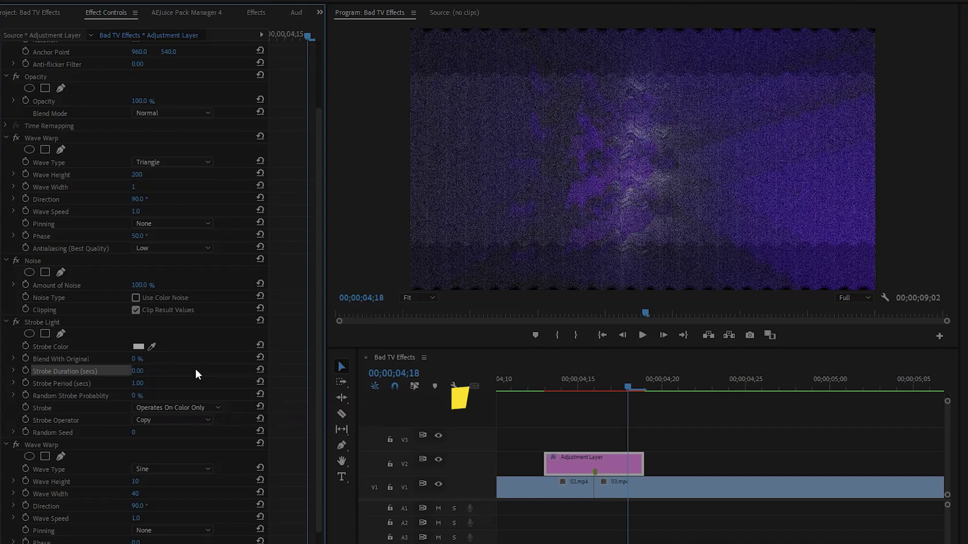
{"action": "type", "text": "0"}
{"action": "key", "text": "Return"}
{"action": "left_click", "coordinate": [137, 383]}
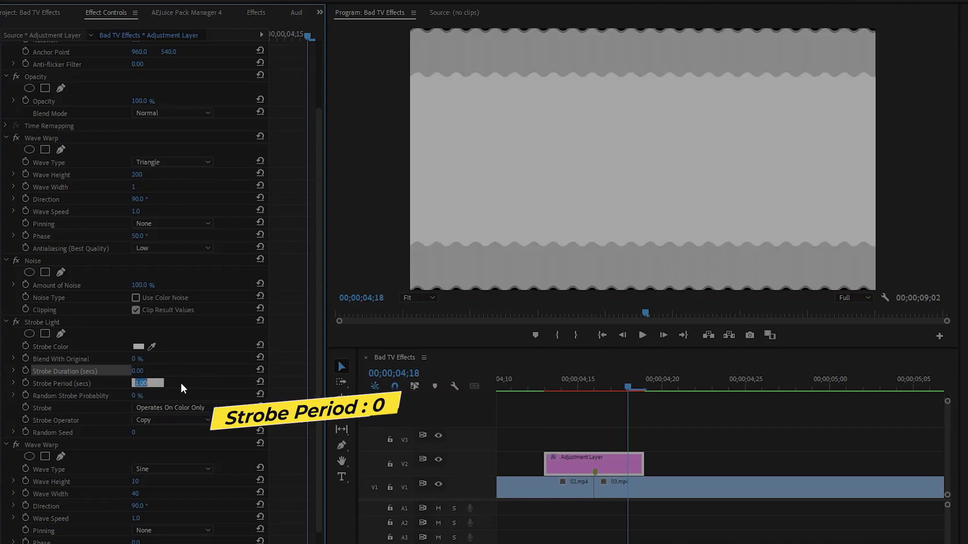
{"action": "type", "text": "0"}
{"action": "key", "text": "Return"}
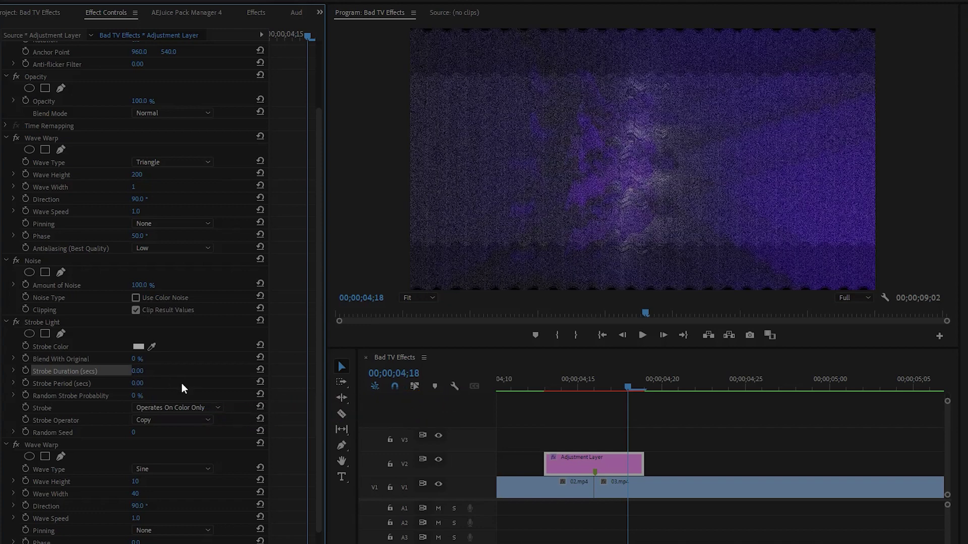
- Give Strobe Light a 67% Random Strobe Probability and Difference operator, then preview the cut
{"action": "left_click", "coordinate": [93, 396]}
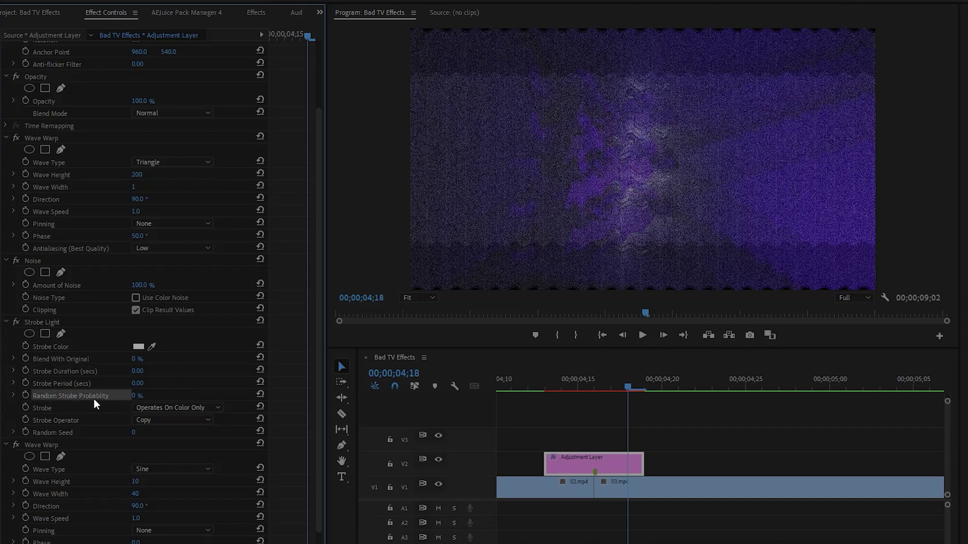
{"action": "left_click", "coordinate": [136, 396]}
{"action": "type", "text": "67"}
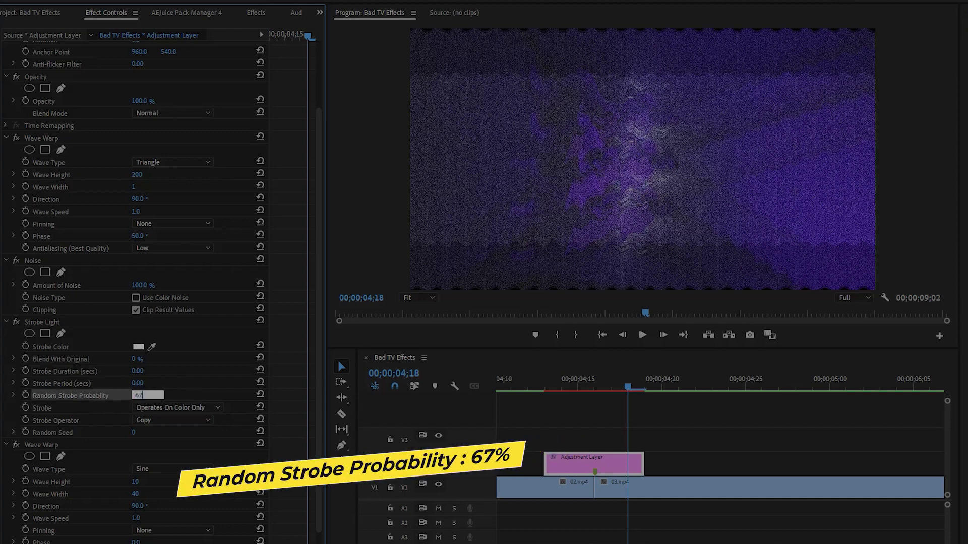
{"action": "key", "text": "Return"}
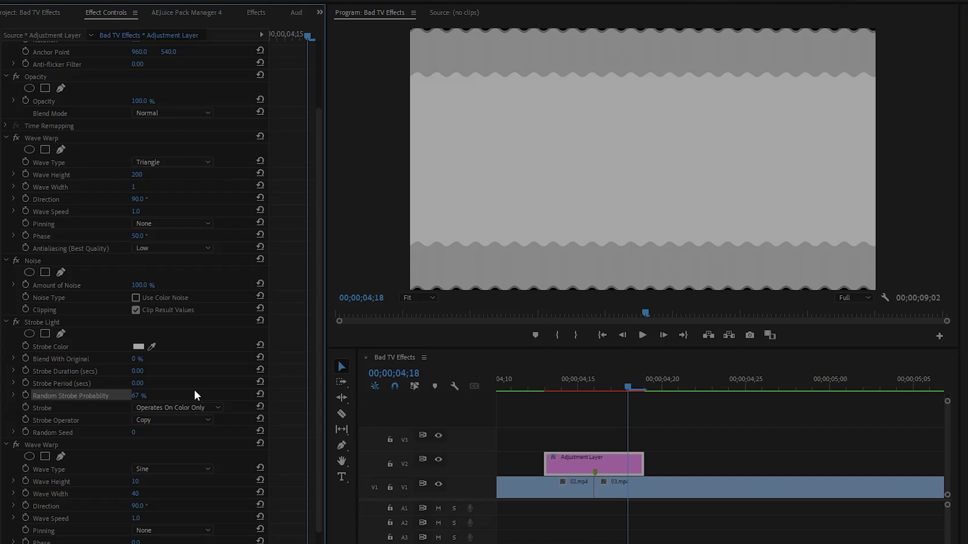
{"action": "left_click", "coordinate": [68, 426]}
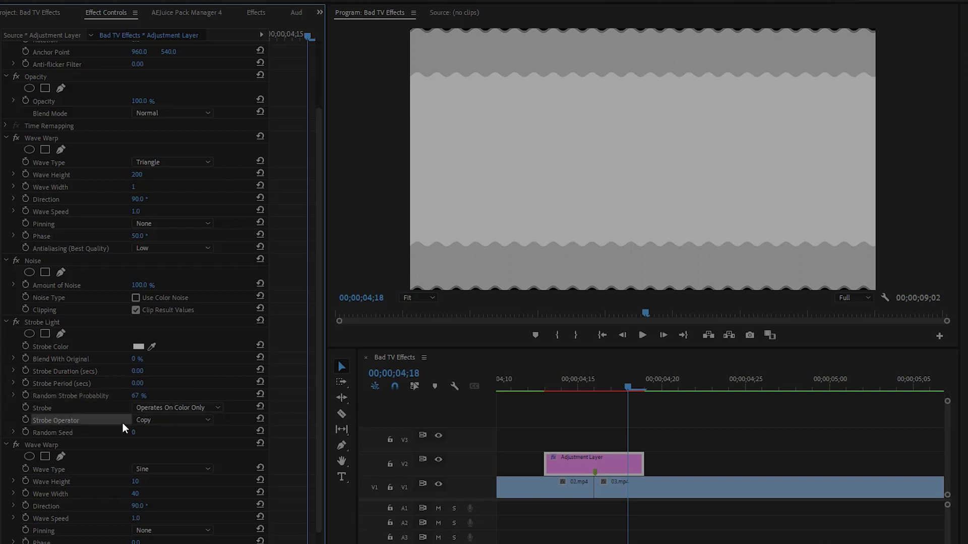
{"action": "left_click", "coordinate": [160, 423]}
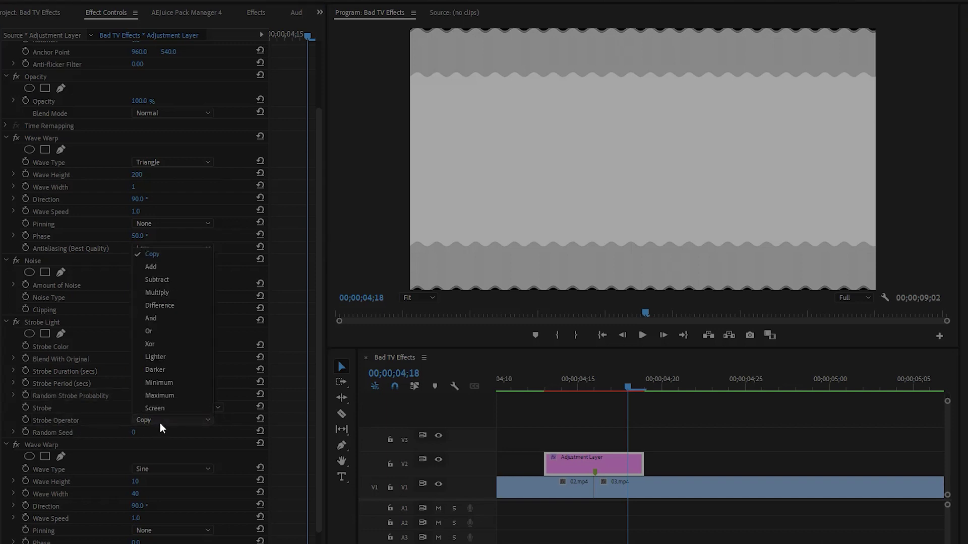
{"action": "left_click", "coordinate": [180, 306]}
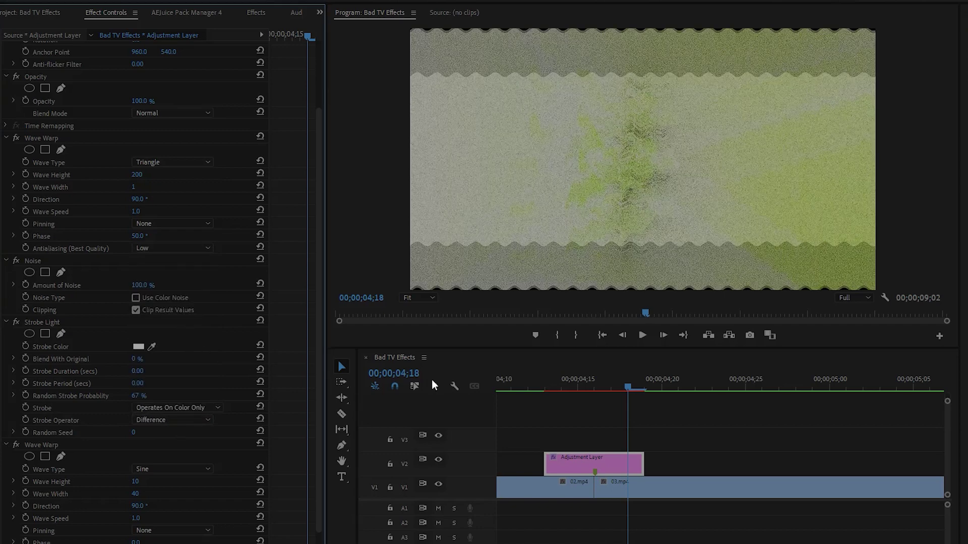
{"action": "left_click_drag", "start_coordinate": [574, 389], "coordinate": [606, 424]}
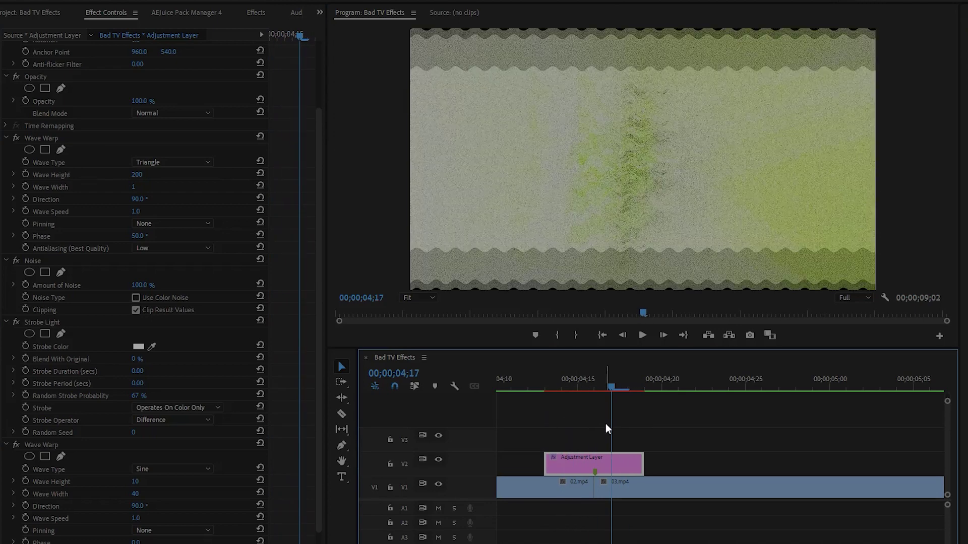
- Set the second Wave Warp's Wave Height to -39 and Wave Width to 1218
{"action": "left_click", "coordinate": [55, 444]}
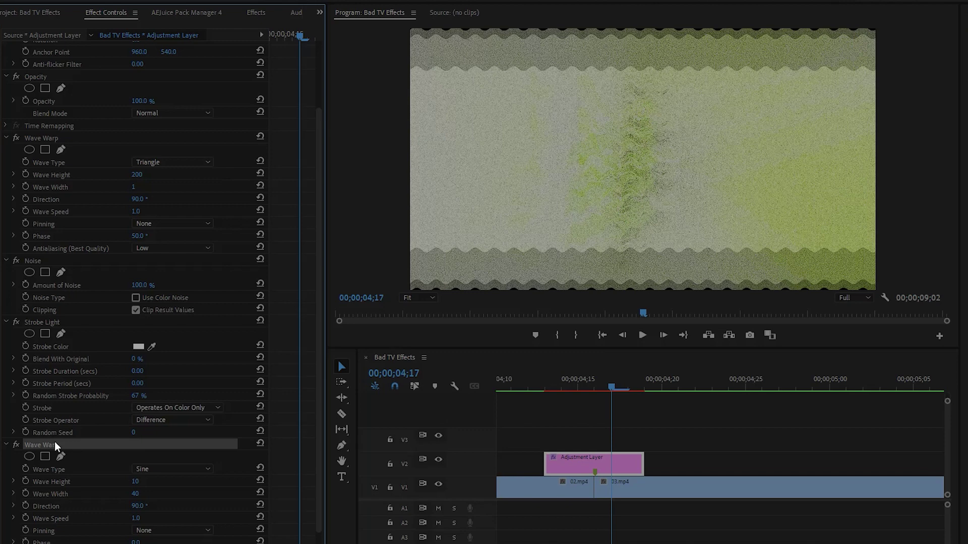
{"action": "scroll", "coordinate": [243, 441], "scroll_direction": "down", "scroll_amount": 1}
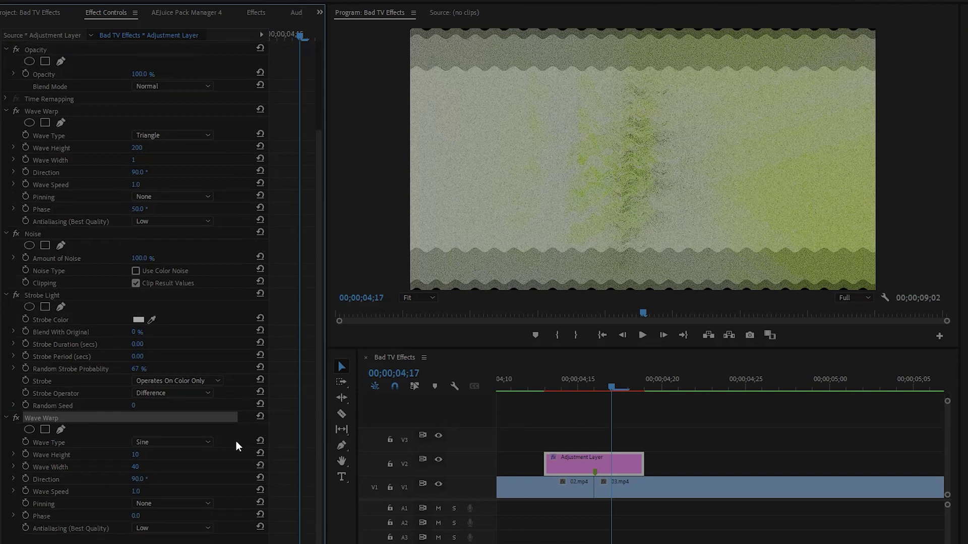
{"action": "left_click", "coordinate": [135, 454]}
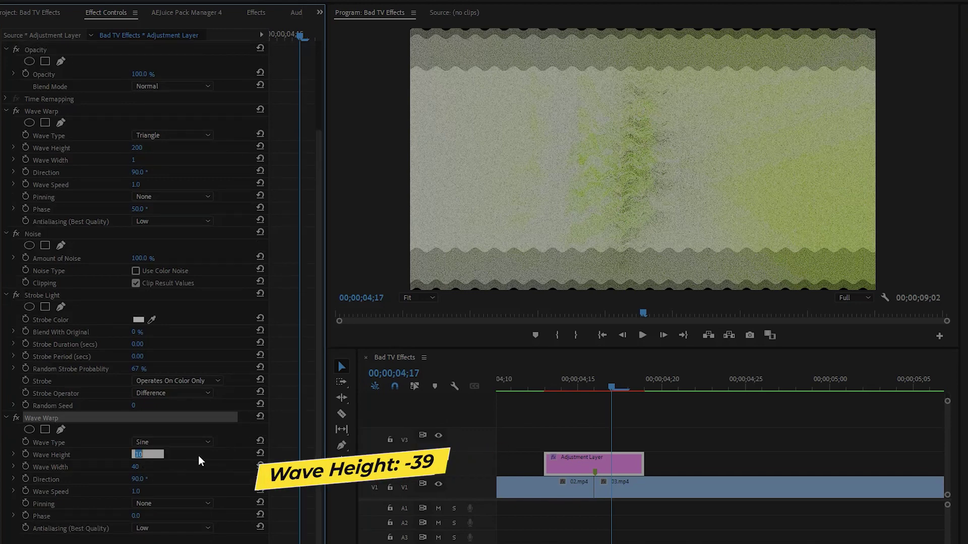
{"action": "type", "text": "-39"}
{"action": "key", "text": "Return"}
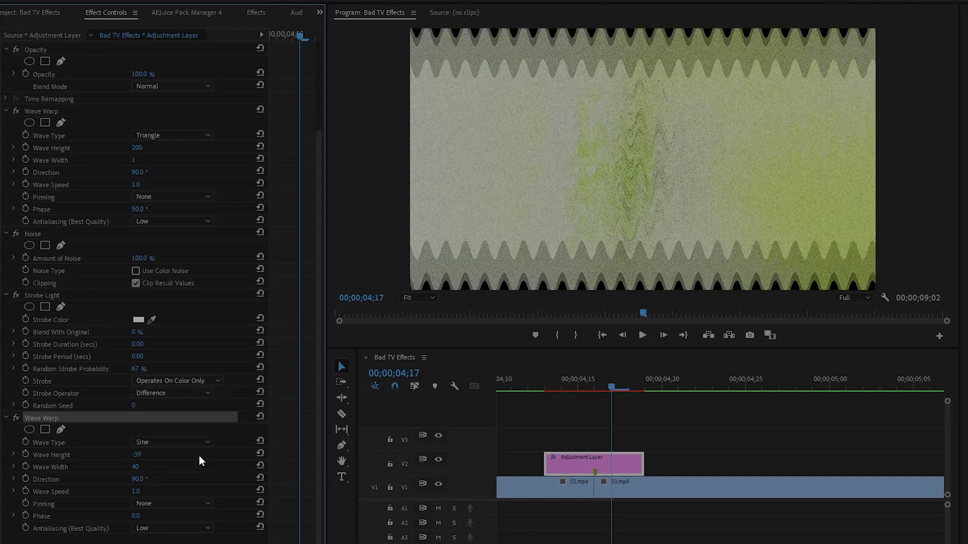
{"action": "left_click", "coordinate": [146, 468]}
{"action": "type", "text": "1218"}
{"action": "key", "text": "Return"}
- Set the second Wave Warp's Direction to 0 and Wave Speed to 2
{"action": "left_click", "coordinate": [143, 480]}
{"action": "type", "text": "0"}
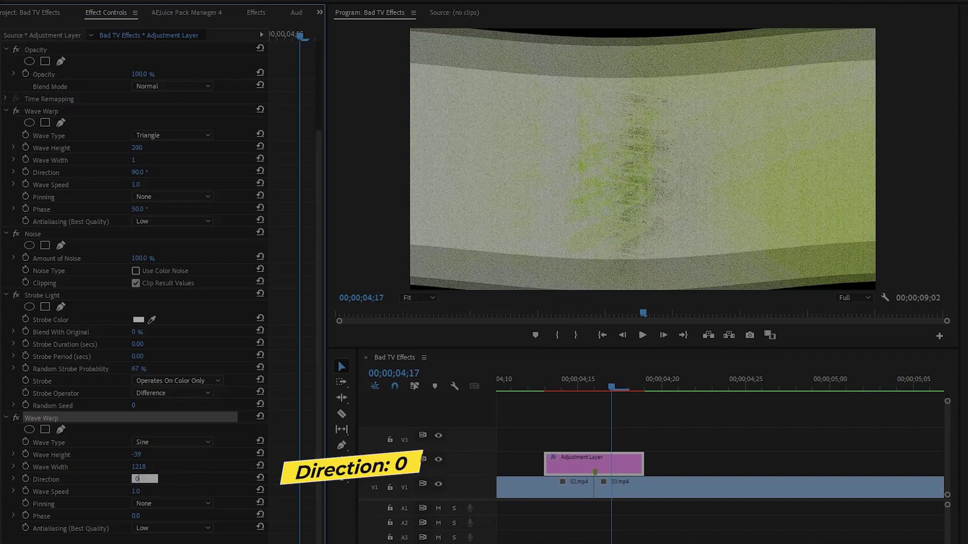
{"action": "key", "text": "Return"}
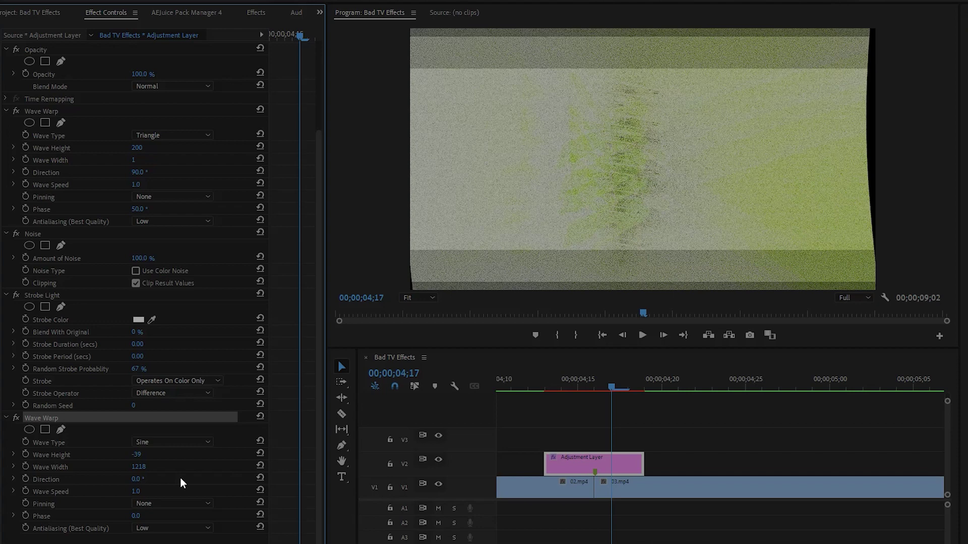
{"action": "left_click", "coordinate": [62, 492]}
{"action": "left_click", "coordinate": [137, 492]}
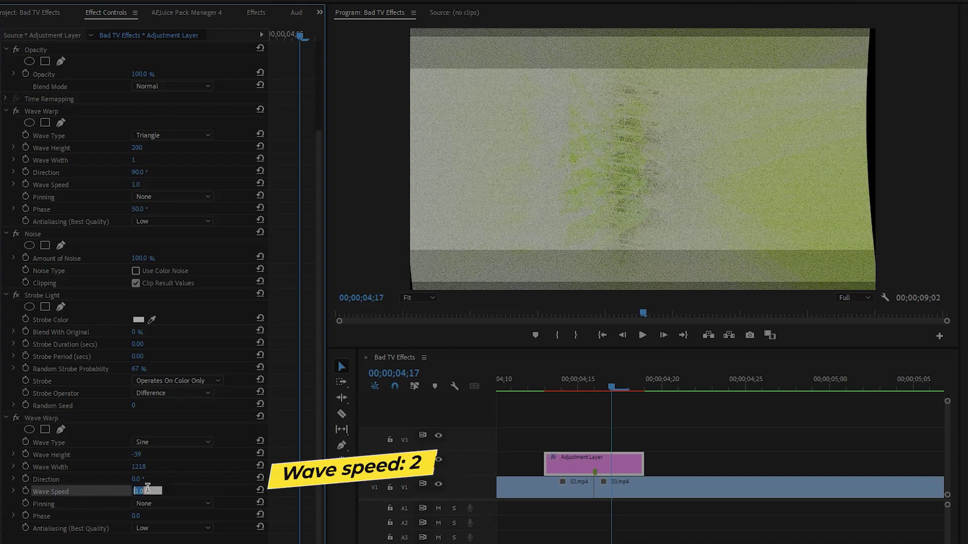
{"action": "type", "text": "2"}
{"action": "key", "text": "Return"}
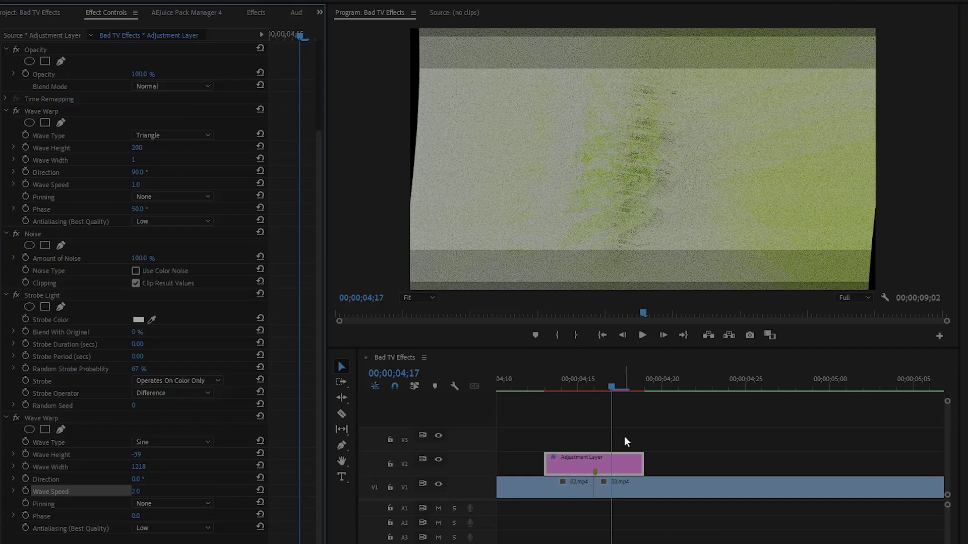
{"action": "left_click_drag", "start_coordinate": [570, 389], "coordinate": [621, 425]}
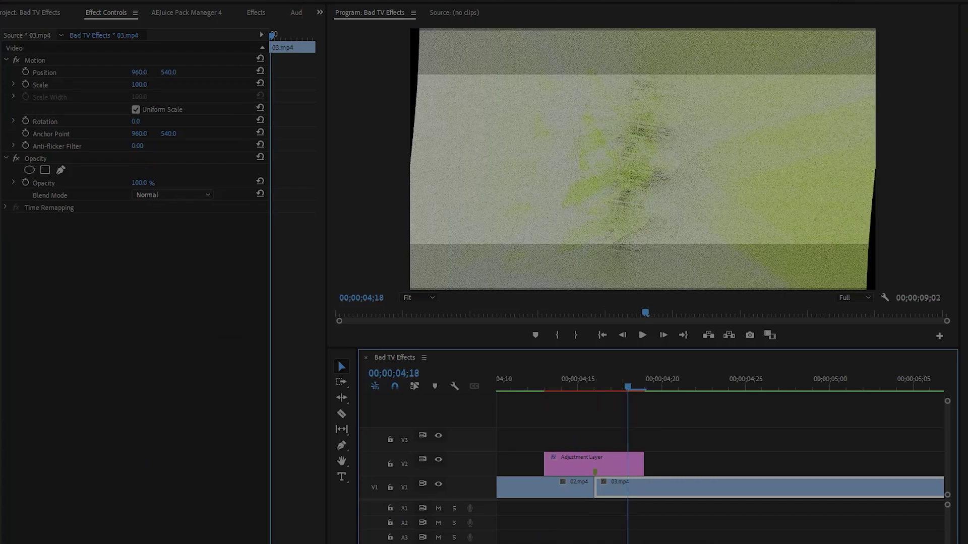
- Zoom out and play the second cut's glitch transition from 03;26 and 04;10
{"action": "key", "text": "minus"}
{"action": "key", "text": "minus"}
{"action": "key", "text": "minus"}
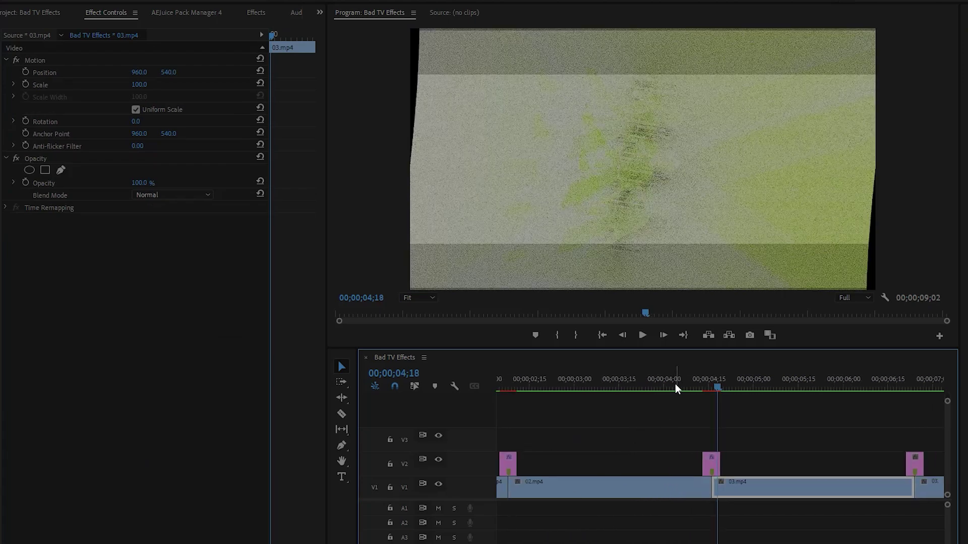
{"action": "left_click", "coordinate": [764, 431]}
{"action": "key", "text": "space"}
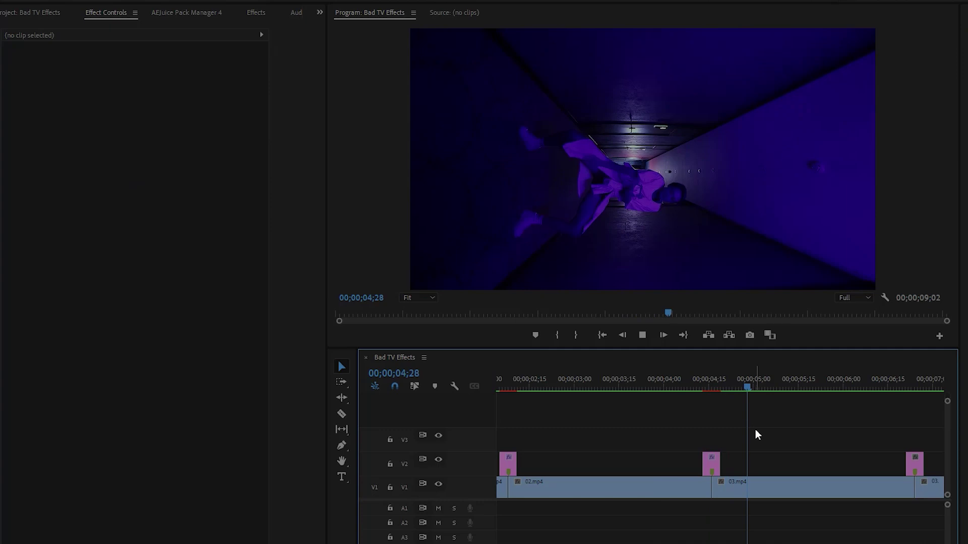
{"action": "key", "text": "space"}
{"action": "key", "text": "d"}
{"action": "left_click", "coordinate": [651, 387]}
{"action": "left_click", "coordinate": [734, 428]}
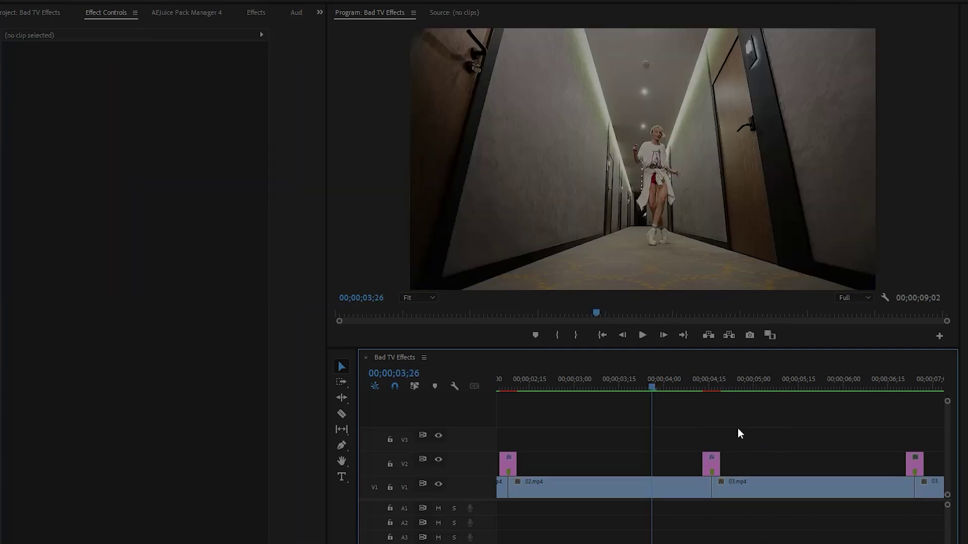
{"action": "key", "text": "space"}
{"action": "key", "text": "space"}
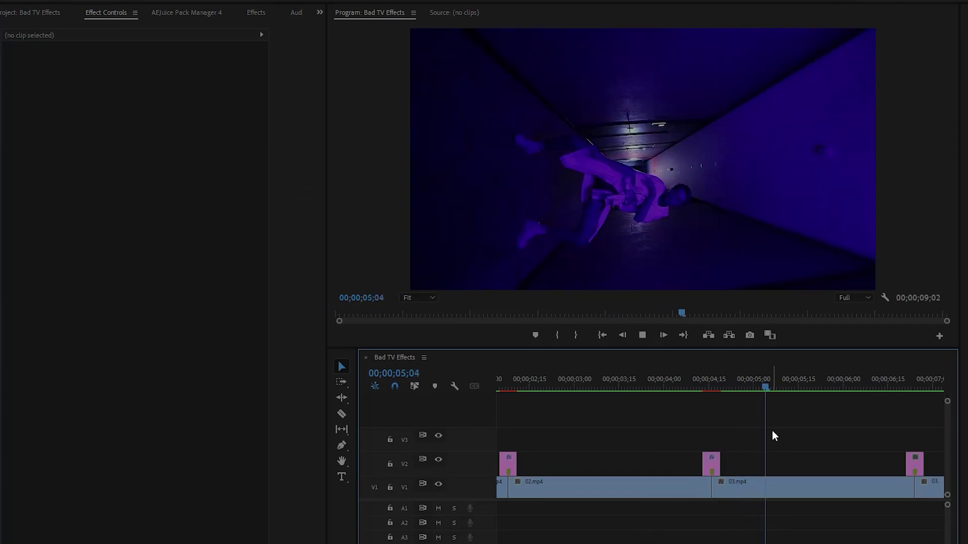
{"action": "key", "text": "d"}
{"action": "left_click", "coordinate": [723, 388]}
{"action": "left_click_drag", "start_coordinate": [723, 386], "coordinate": [653, 393]}
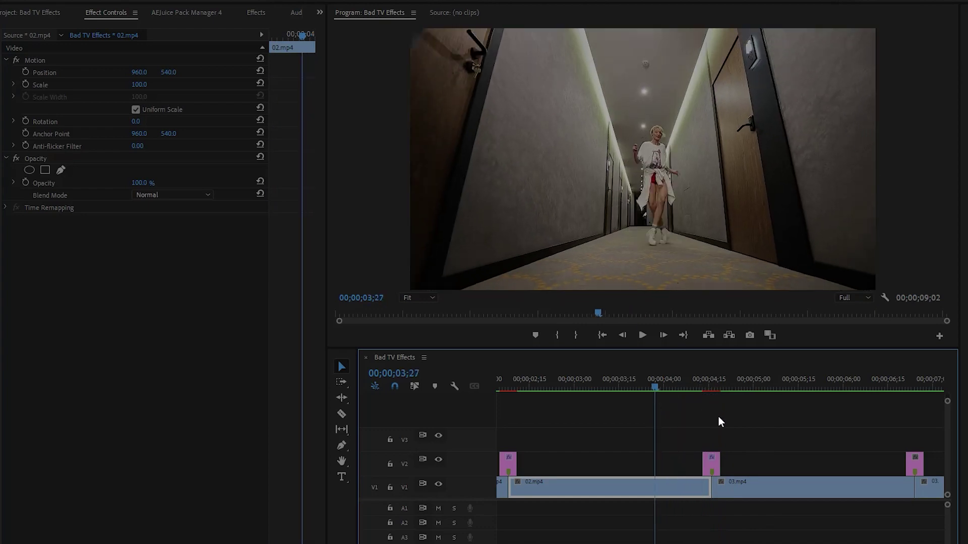
{"action": "left_click", "coordinate": [745, 420]}
{"action": "key", "text": "space"}
{"action": "key", "text": "space"}
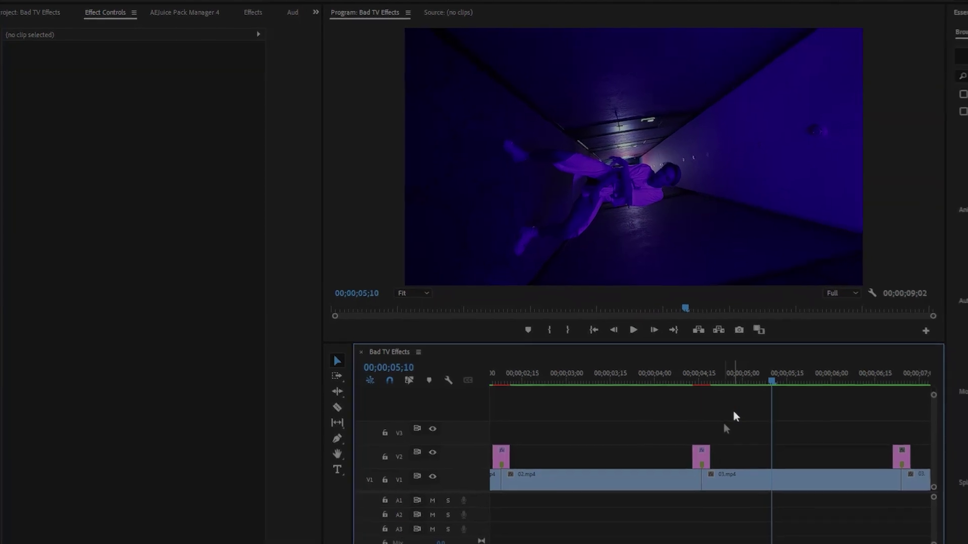
- Move along the timeline to the last cut and scrub frames around 06;25
{"action": "left_click_drag", "start_coordinate": [393, 532], "coordinate": [412, 532]}
{"action": "scroll", "coordinate": [663, 477], "scroll_direction": "down", "scroll_amount": 3}
{"action": "left_click_drag", "start_coordinate": [579, 360], "coordinate": [594, 364]}
{"action": "left_click_drag", "start_coordinate": [416, 533], "coordinate": [384, 535]}
{"action": "left_click_drag", "start_coordinate": [661, 362], "coordinate": [691, 382]}
- Search the Effects panel for Wave Warp and apply it to the last cut's adjustment layer
{"action": "left_click", "coordinate": [728, 406]}
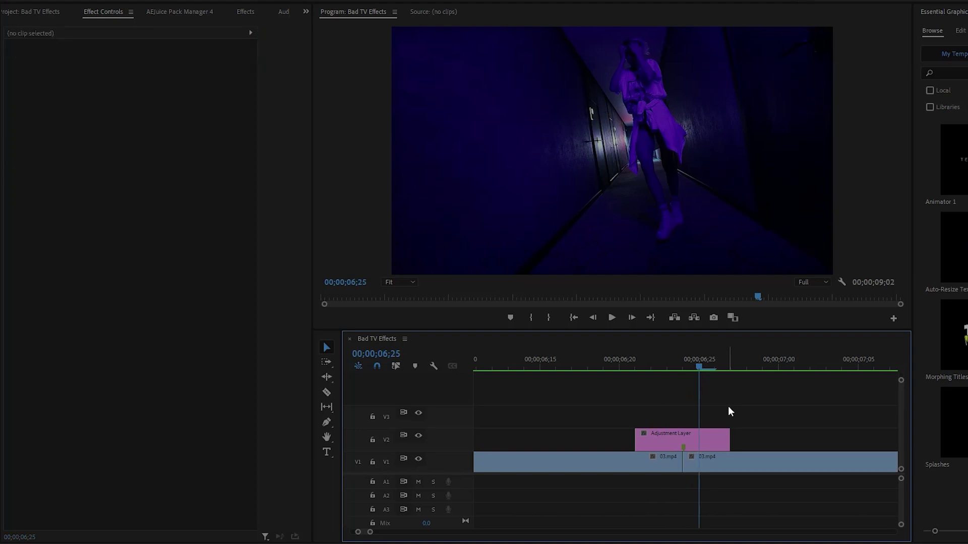
{"action": "left_click", "coordinate": [257, 12]}
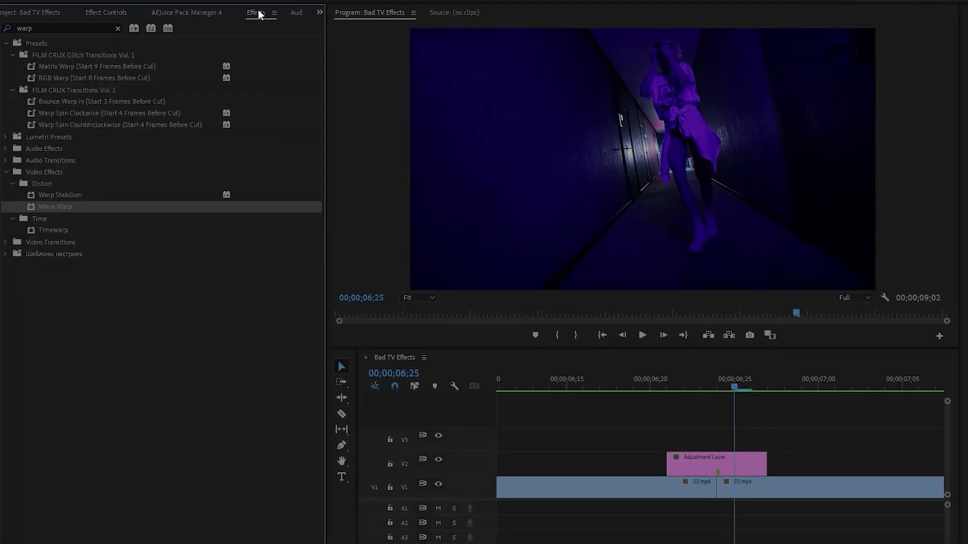
{"action": "left_click", "coordinate": [117, 29]}
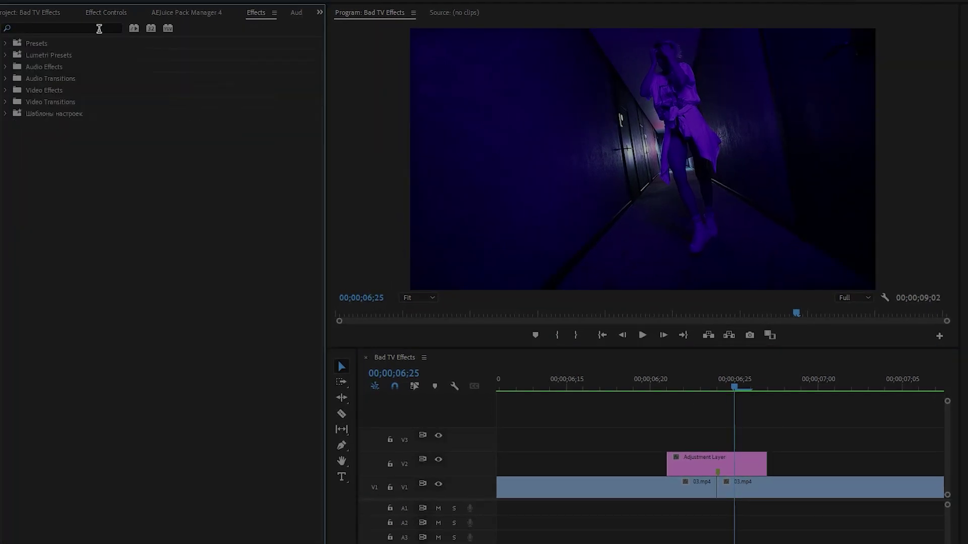
{"action": "left_click", "coordinate": [100, 28]}
{"action": "type", "text": "w"}
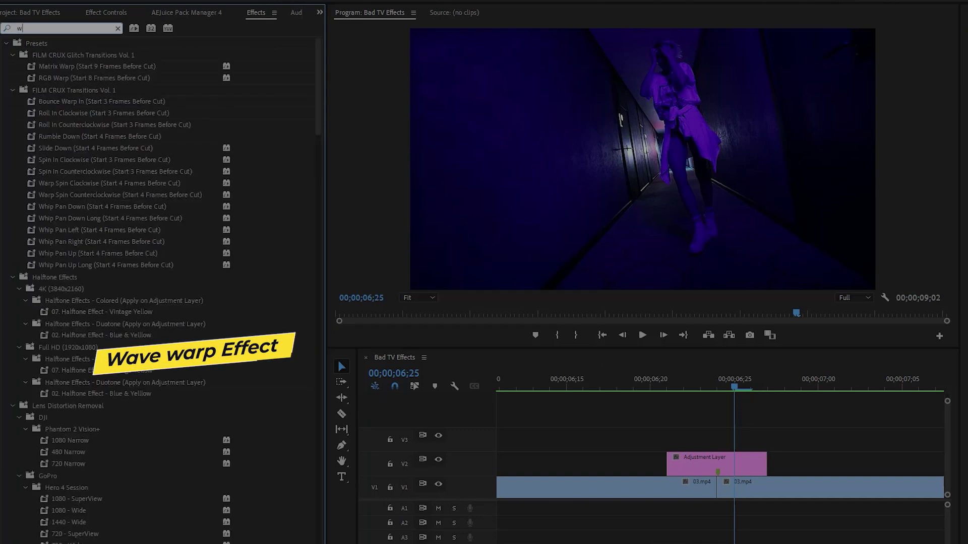
{"action": "type", "text": "arp"}
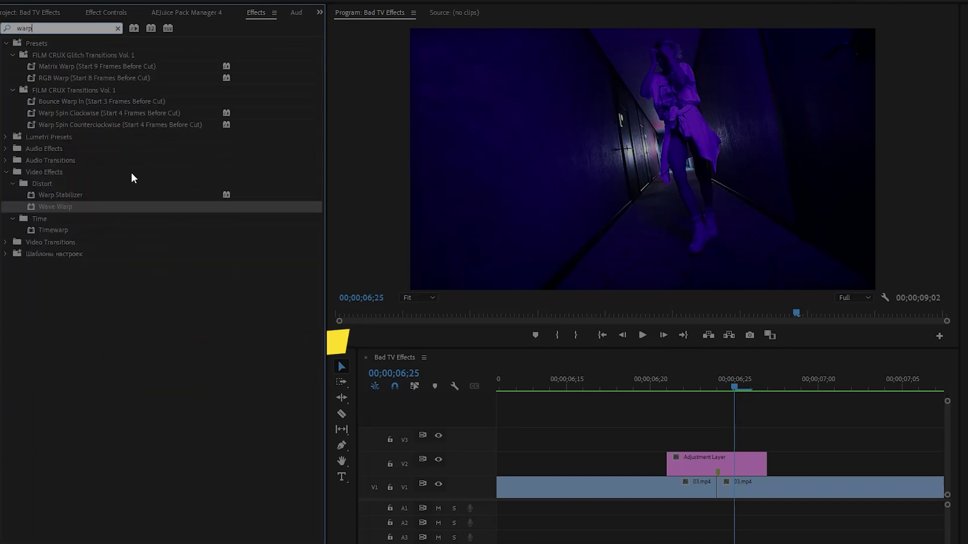
{"action": "left_click", "coordinate": [68, 208]}
{"action": "left_click_drag", "start_coordinate": [68, 208], "coordinate": [688, 458]}
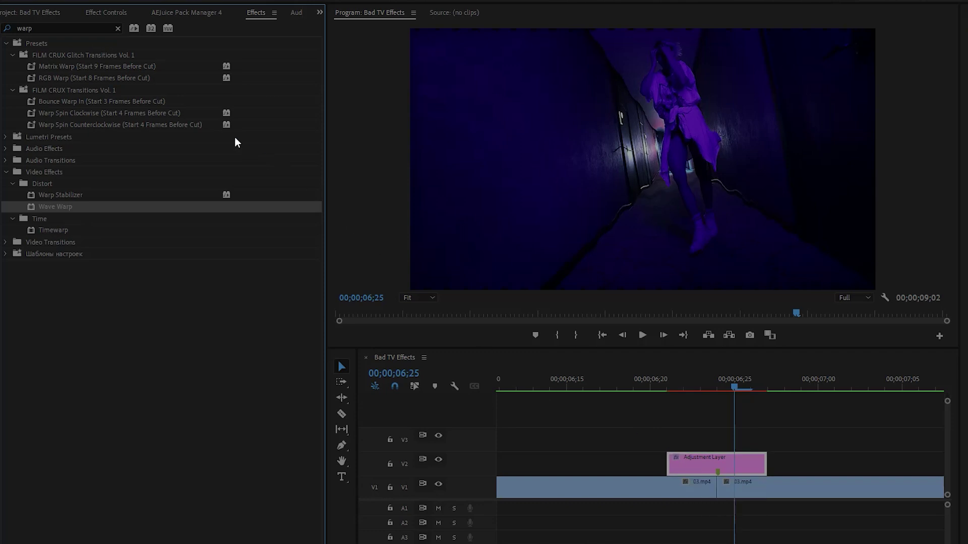
- Apply Noise and Invert to the same adjustment layer and check the inverted frames
{"action": "left_click", "coordinate": [117, 28]}
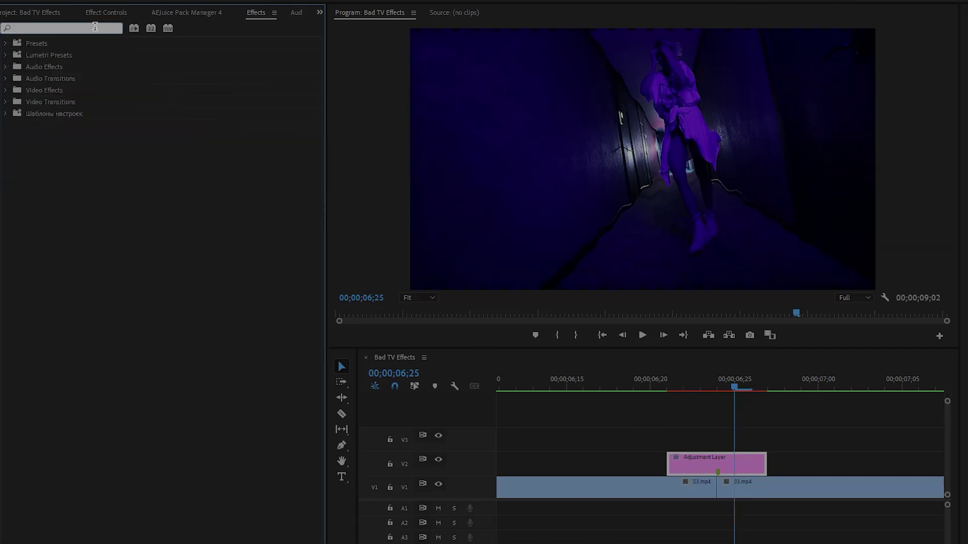
{"action": "type", "text": "noise"}
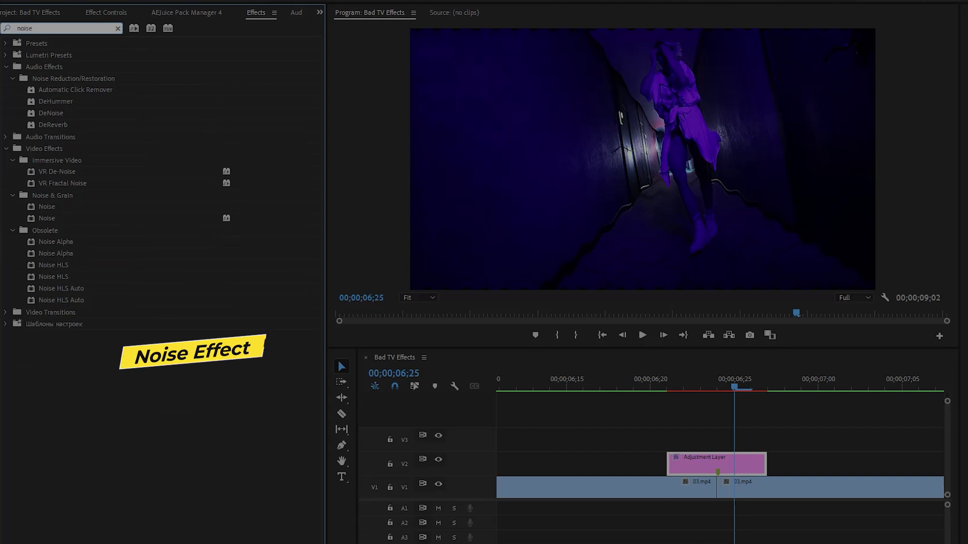
{"action": "left_click_drag", "start_coordinate": [47, 207], "coordinate": [685, 467]}
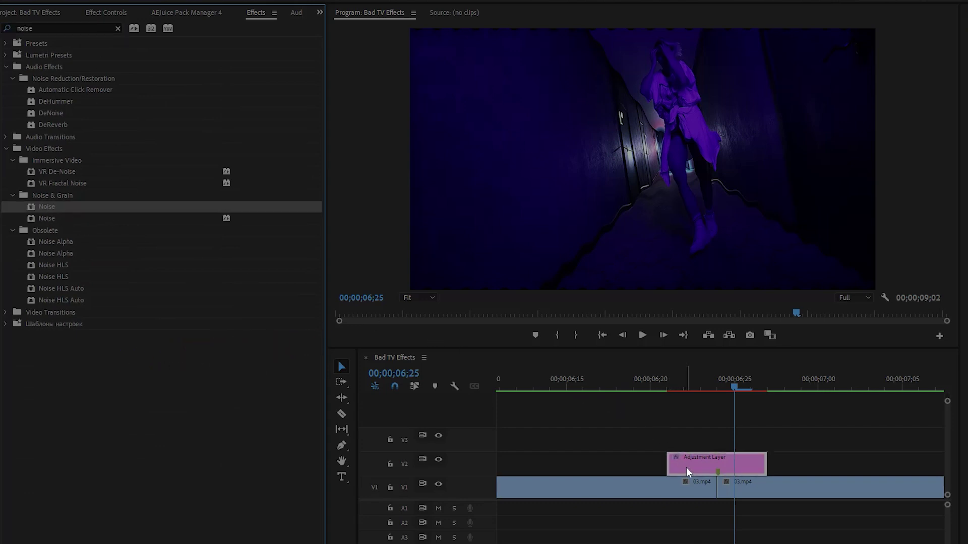
{"action": "left_click", "coordinate": [118, 28]}
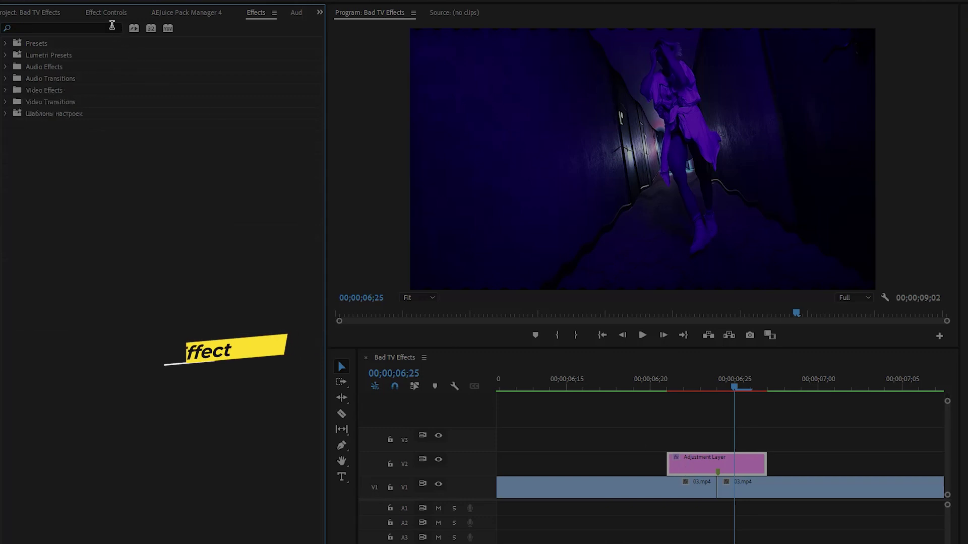
{"action": "type", "text": "inver"}
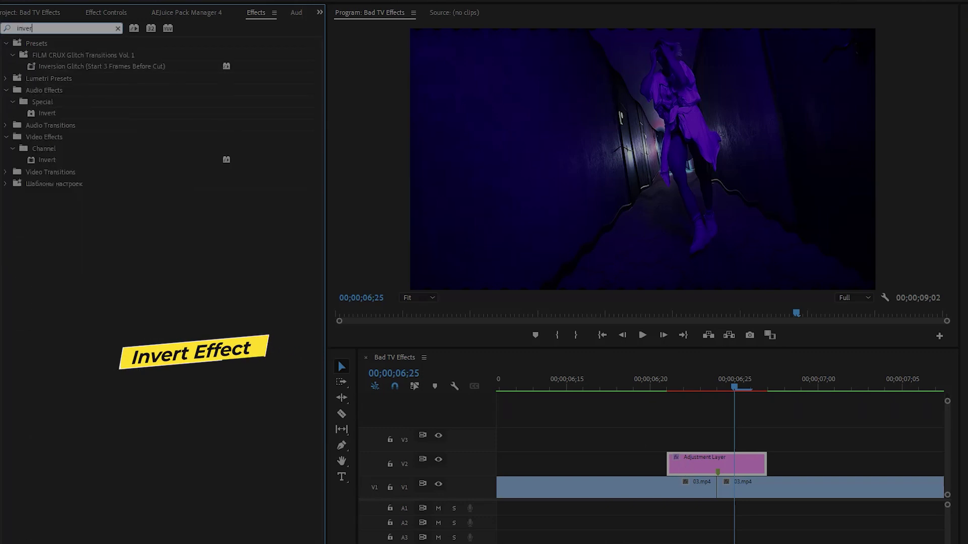
{"action": "left_click_drag", "start_coordinate": [43, 161], "coordinate": [691, 459]}
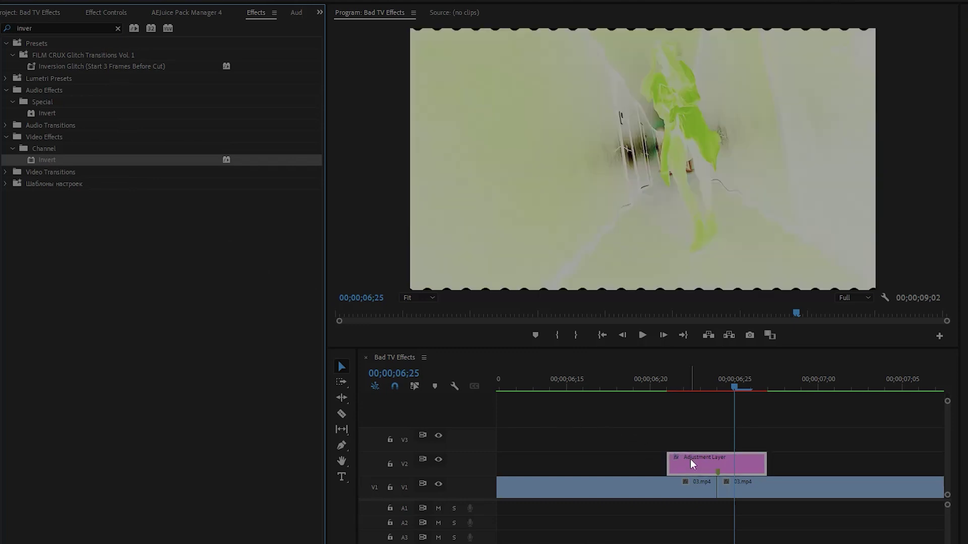
{"action": "left_click_drag", "start_coordinate": [688, 387], "coordinate": [734, 401]}
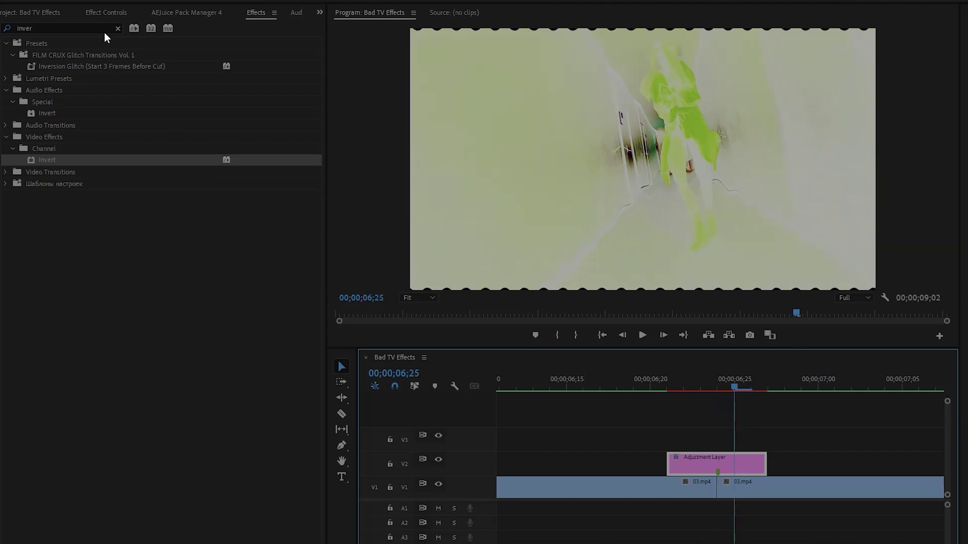
{"action": "left_click", "coordinate": [102, 14]}
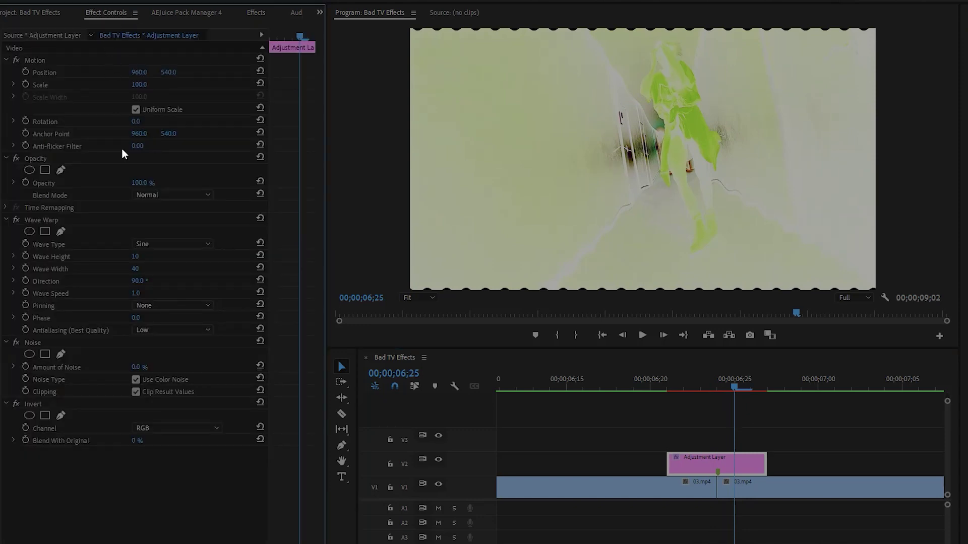
- Set Wave Warp to Smooth Noise waves with height 500 and width 805
{"action": "left_click", "coordinate": [63, 219]}
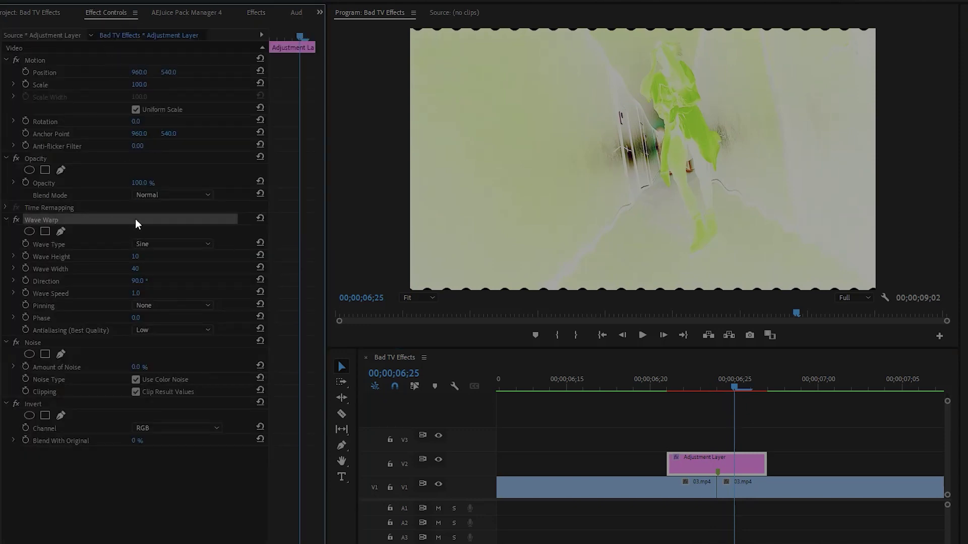
{"action": "left_click", "coordinate": [58, 246]}
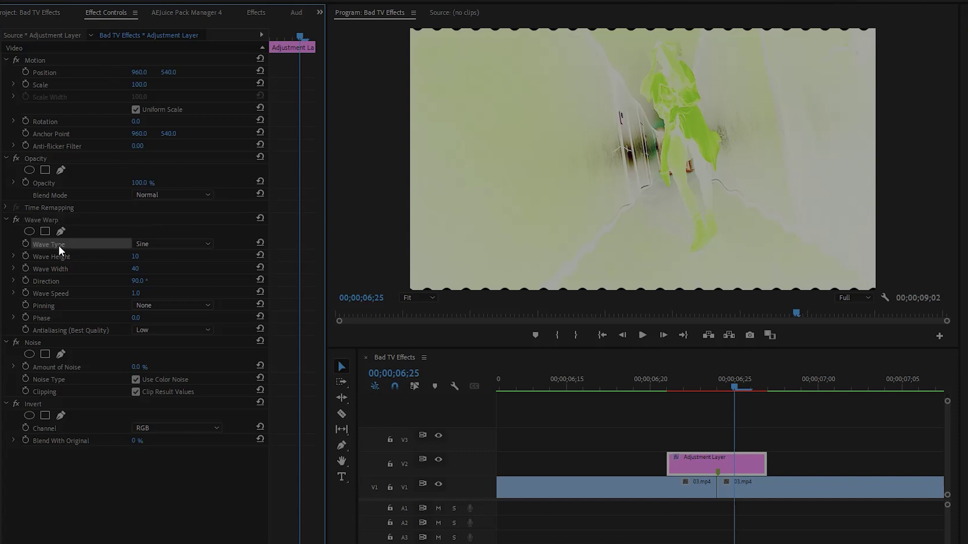
{"action": "left_click", "coordinate": [171, 244]}
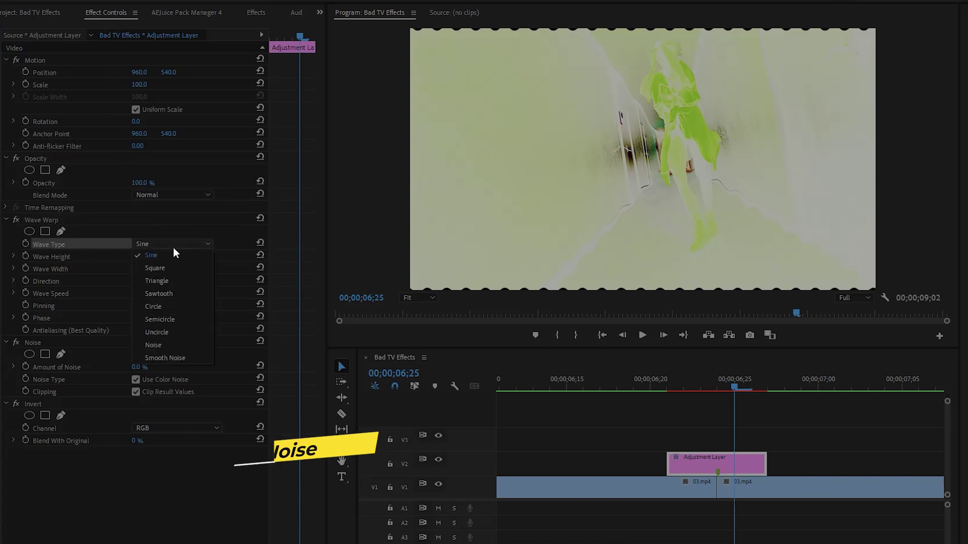
{"action": "left_click", "coordinate": [190, 358]}
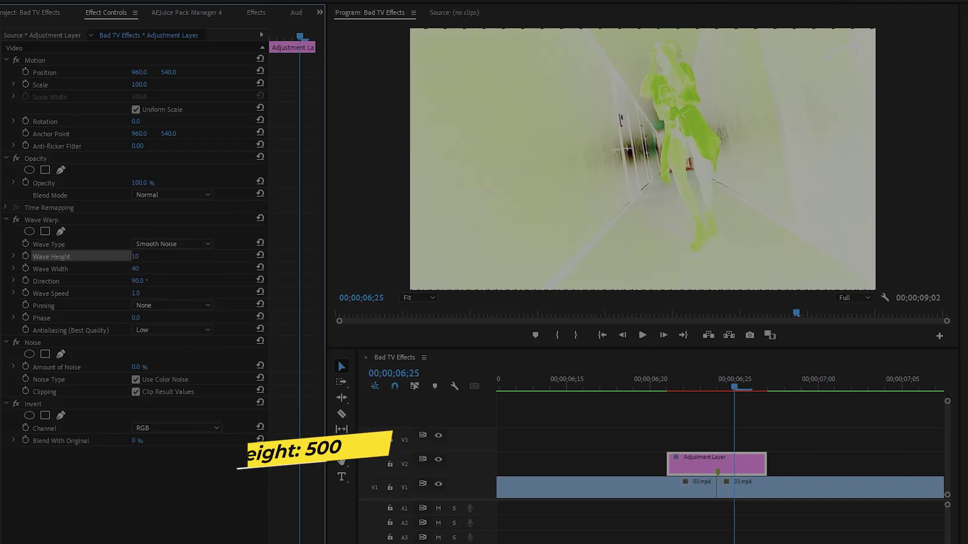
{"action": "left_click", "coordinate": [135, 256]}
{"action": "type", "text": "500"}
{"action": "key", "text": "Return"}
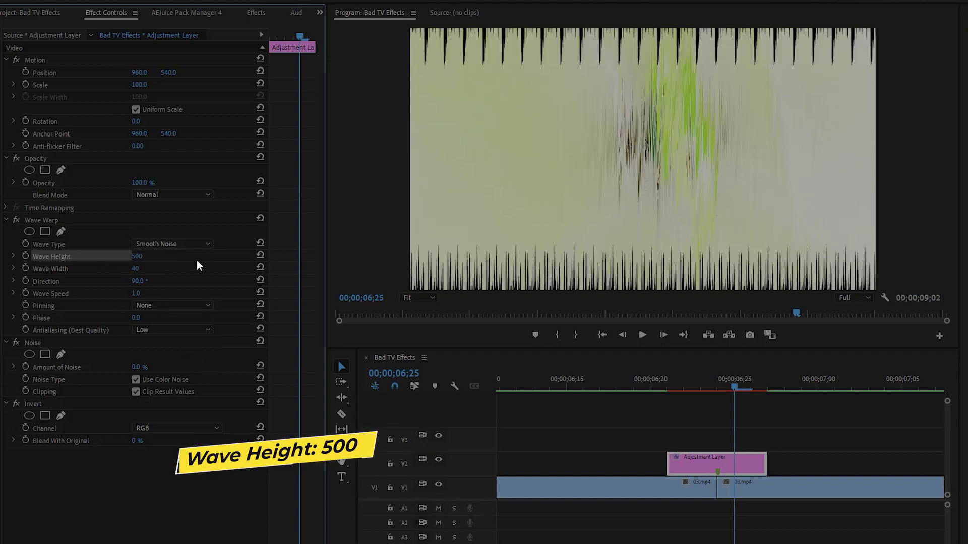
{"action": "left_click", "coordinate": [62, 273]}
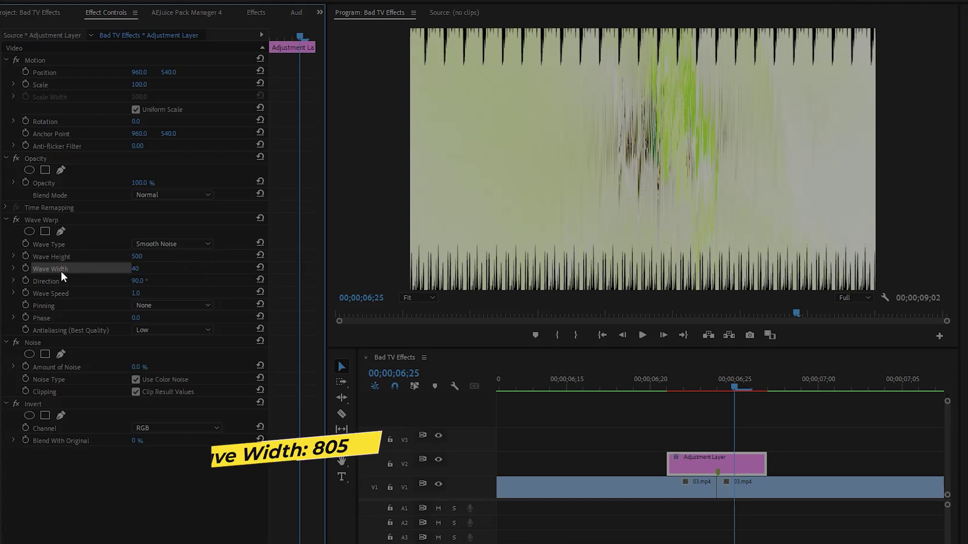
{"action": "left_click", "coordinate": [137, 269]}
{"action": "type", "text": "805"}
{"action": "key", "text": "Return"}
- Set Wave Warp direction to 0°, phase to 50° and antialiasing to High
{"action": "left_click", "coordinate": [56, 281]}
{"action": "left_click", "coordinate": [138, 281]}
{"action": "type", "text": "0"}
{"action": "key", "text": "Return"}
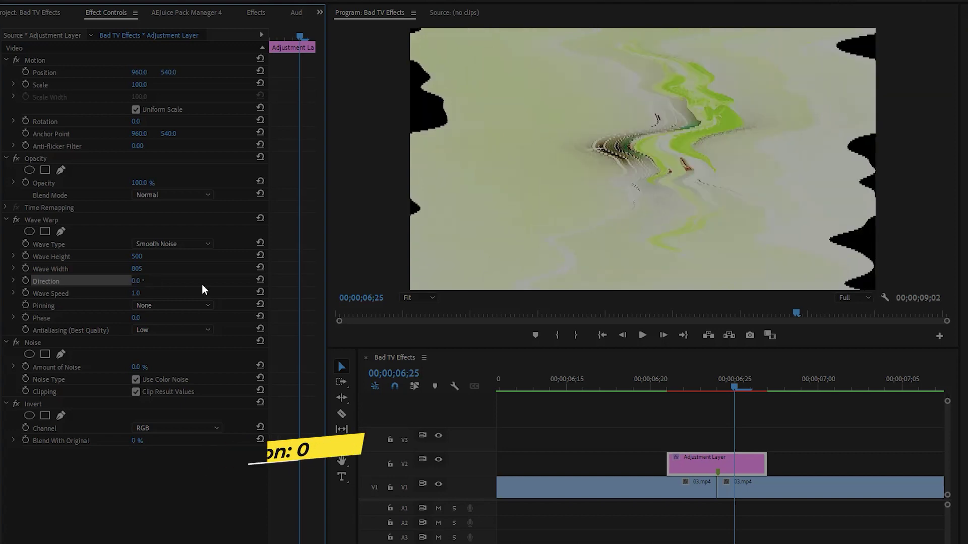
{"action": "left_click", "coordinate": [55, 318]}
{"action": "left_click", "coordinate": [137, 317]}
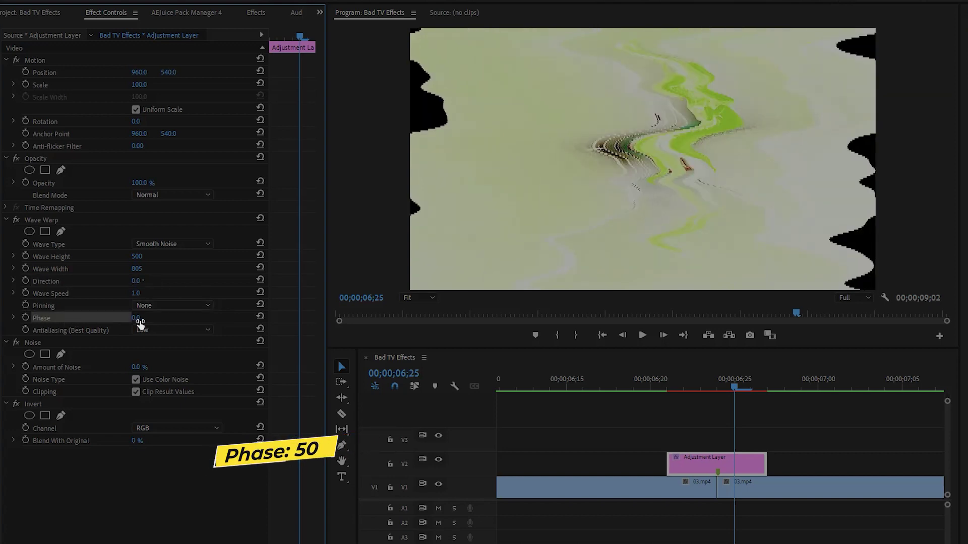
{"action": "type", "text": "50"}
{"action": "key", "text": "Return"}
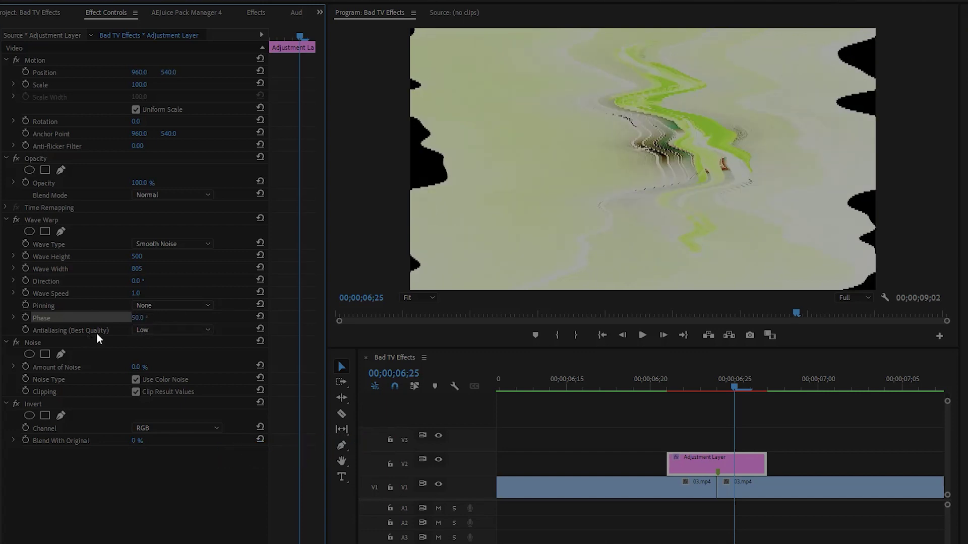
{"action": "left_click", "coordinate": [98, 332]}
{"action": "left_click", "coordinate": [179, 334]}
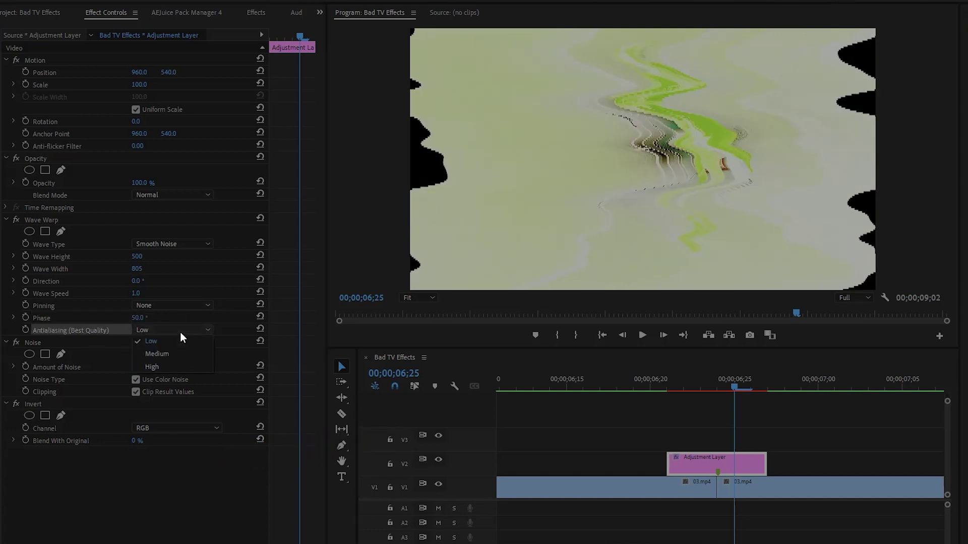
{"action": "left_click", "coordinate": [172, 367]}
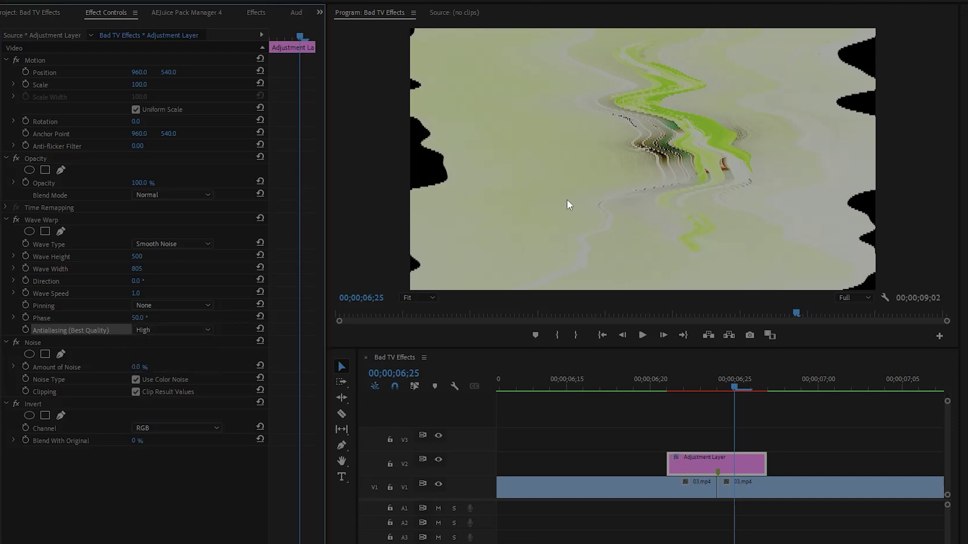
{"action": "left_click_drag", "start_coordinate": [704, 391], "coordinate": [739, 386]}
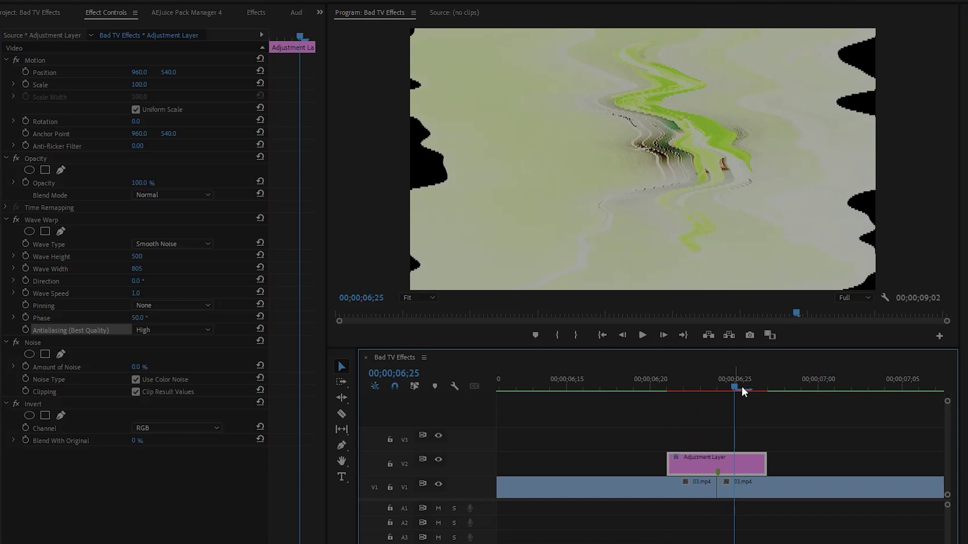
- Set Noise amount to 100% with Use Color Noise unchecked
{"action": "left_click", "coordinate": [47, 340]}
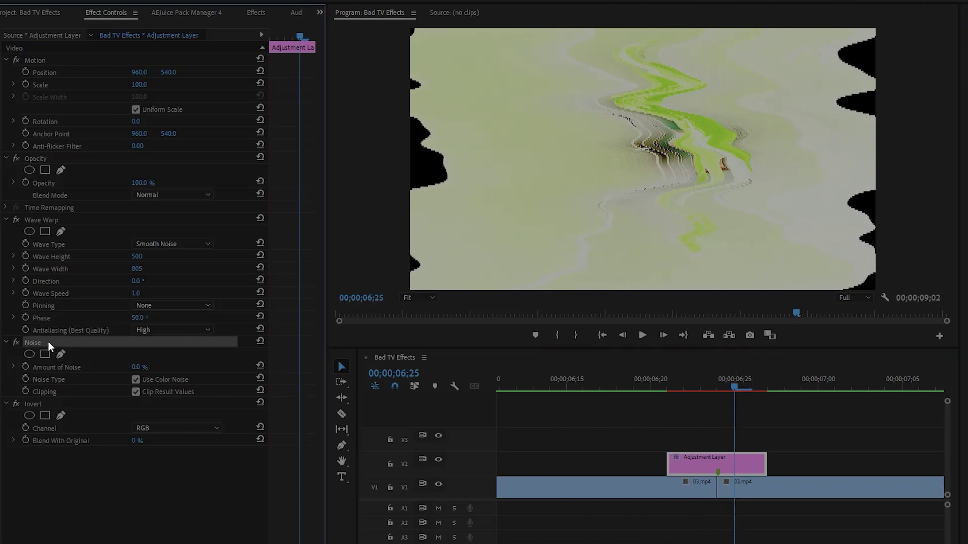
{"action": "left_click", "coordinate": [138, 367]}
{"action": "type", "text": "100"}
{"action": "key", "text": "Return"}
{"action": "left_click", "coordinate": [62, 381]}
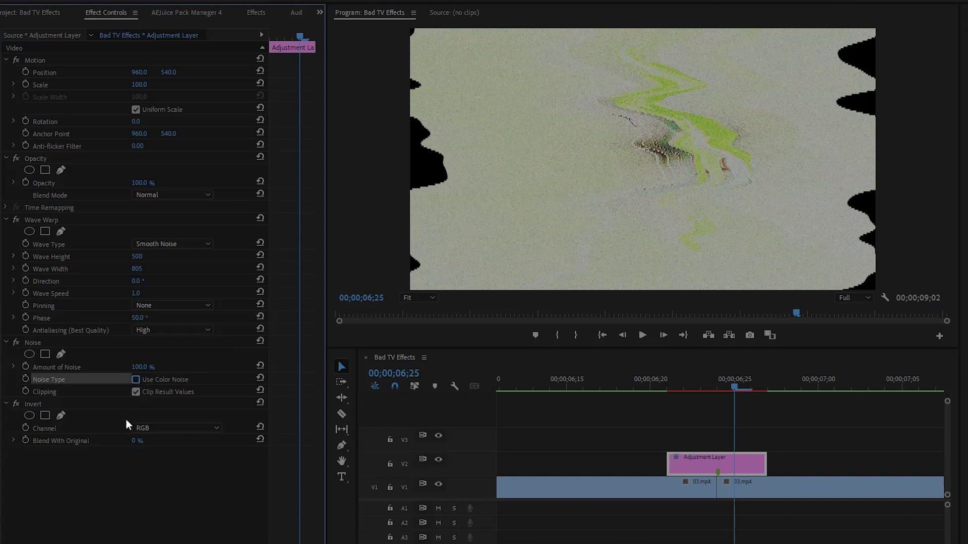
- Set the Invert effect's channel to Hue, turning the frames purple
{"action": "left_click", "coordinate": [47, 405]}
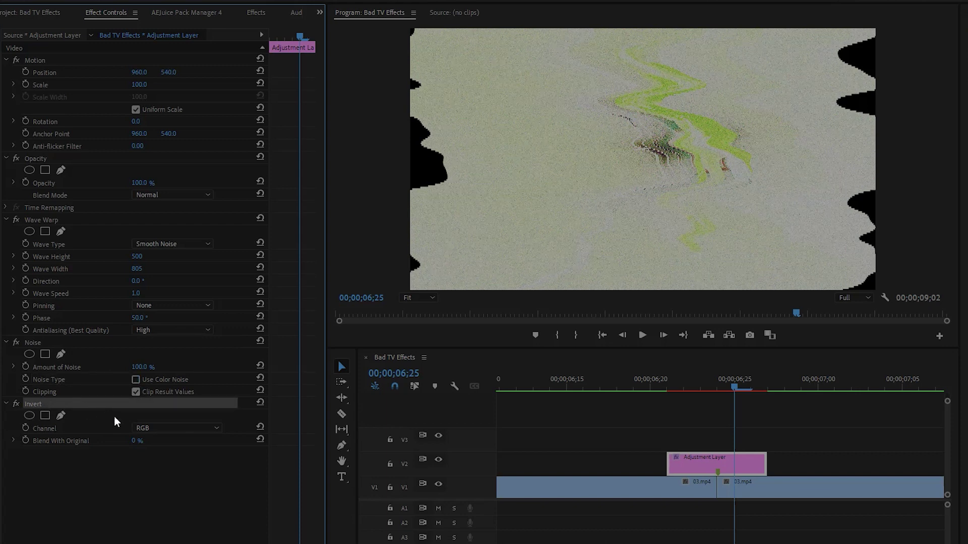
{"action": "left_click", "coordinate": [173, 430]}
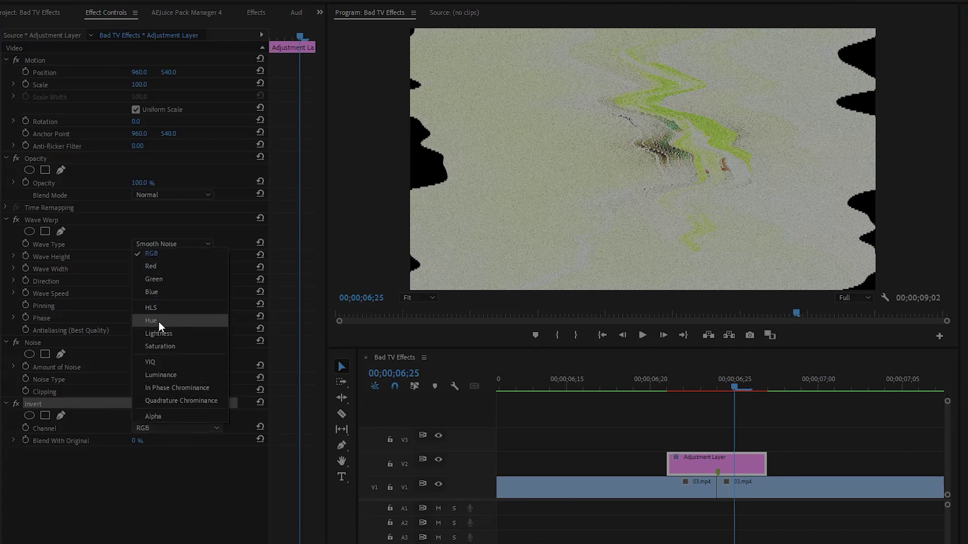
{"action": "left_click", "coordinate": [188, 323]}
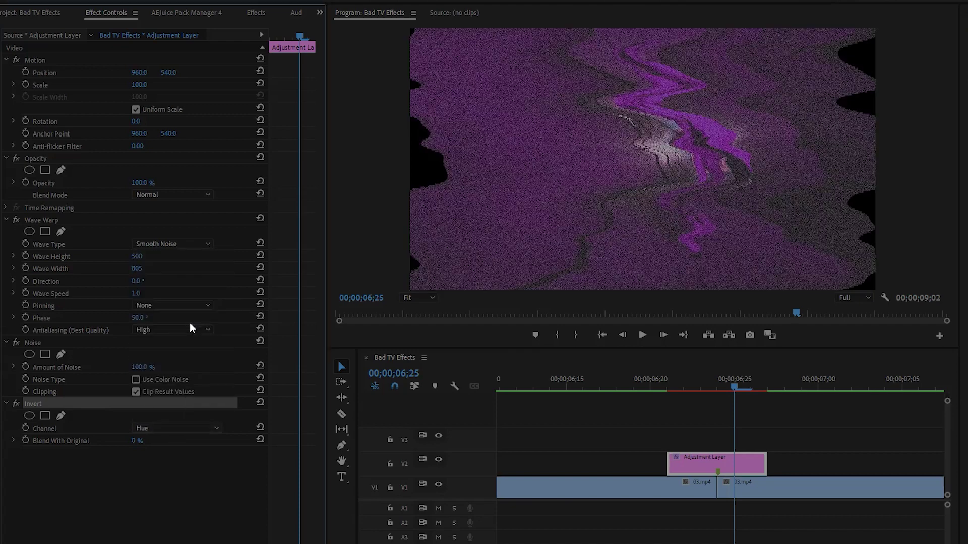
{"action": "left_click", "coordinate": [201, 479]}
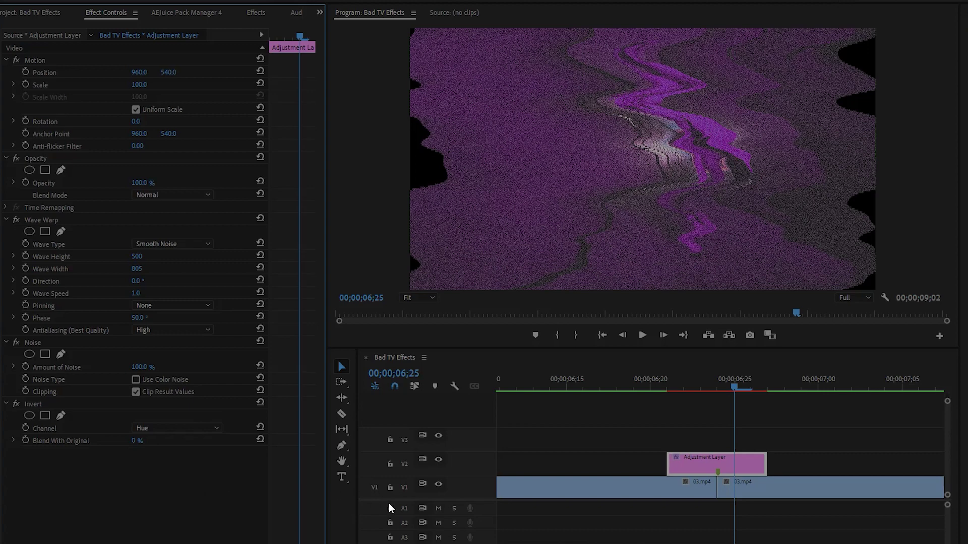
{"action": "left_click", "coordinate": [602, 459]}
{"action": "key", "text": "minus"}
{"action": "key", "text": "minus"}
{"action": "key", "text": "minus"}
{"action": "key", "text": "minus"}
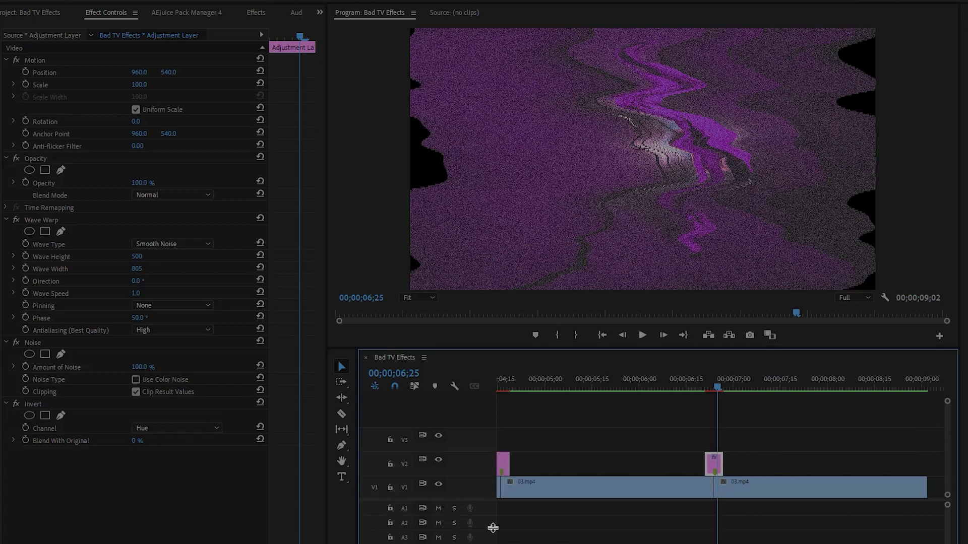
- Scrub and play through the last cut's glitch twice, then zoom out to the full sequence
{"action": "left_click_drag", "start_coordinate": [616, 391], "coordinate": [600, 411]}
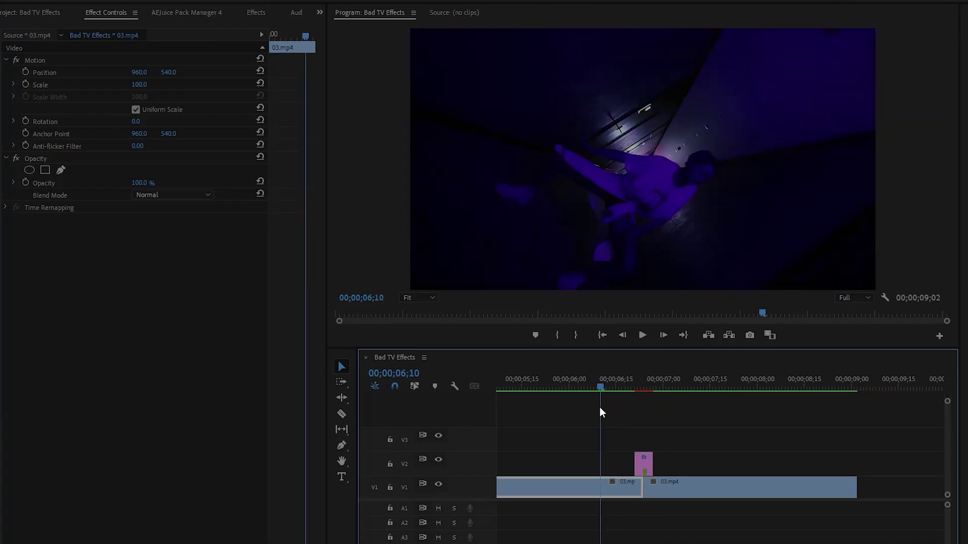
{"action": "left_click", "coordinate": [678, 418]}
{"action": "key", "text": "space"}
{"action": "mouse_move", "coordinate": [617, 389]}
{"action": "left_mouse_down"}
{"action": "mouse_move", "coordinate": [583, 388]}
{"action": "mouse_move", "coordinate": [600, 389]}
{"action": "left_mouse_up"}
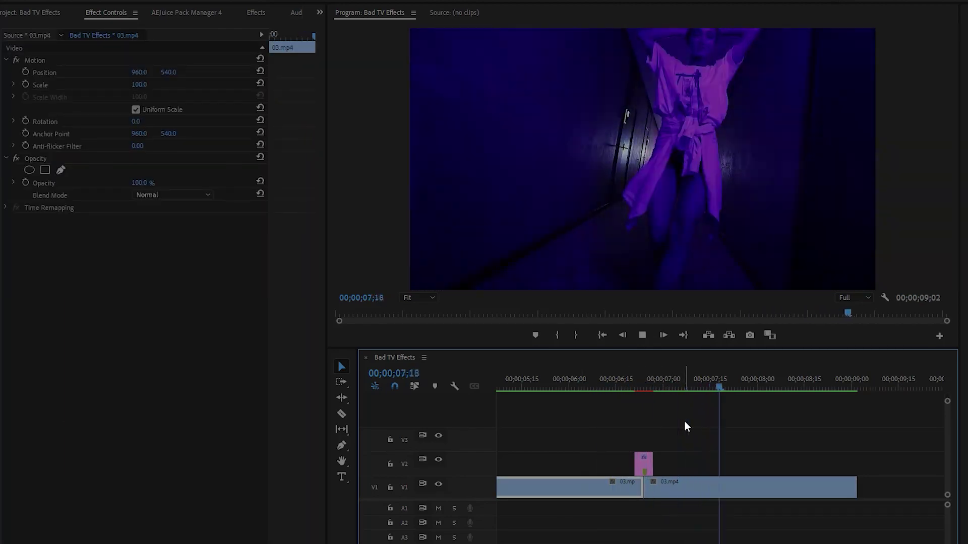
{"action": "left_click", "coordinate": [648, 389]}
{"action": "left_click_drag", "start_coordinate": [648, 389], "coordinate": [628, 403]}
{"action": "left_click", "coordinate": [675, 421]}
{"action": "key", "text": "space"}
{"action": "key", "text": "space"}
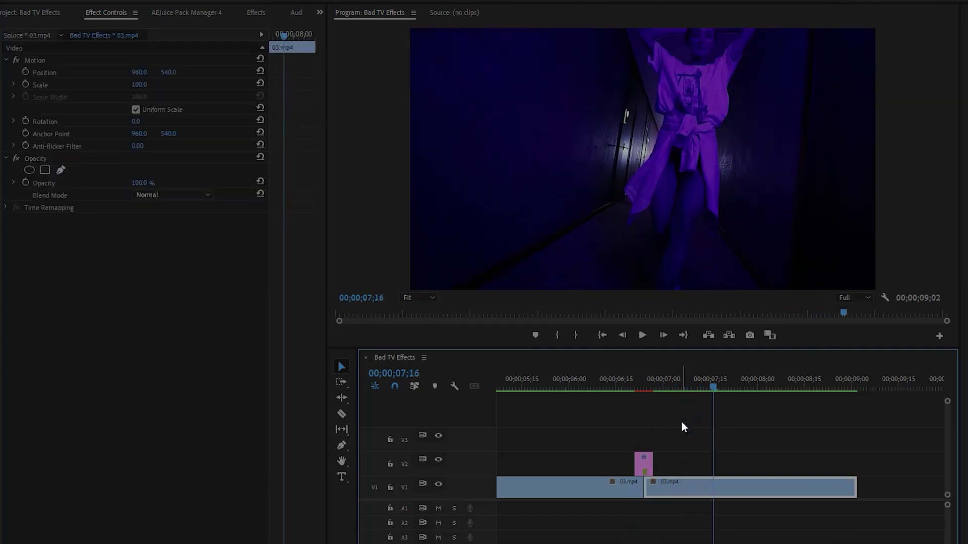
{"action": "key", "text": "minus"}
{"action": "key", "text": "minus"}
{"action": "key", "text": "minus"}
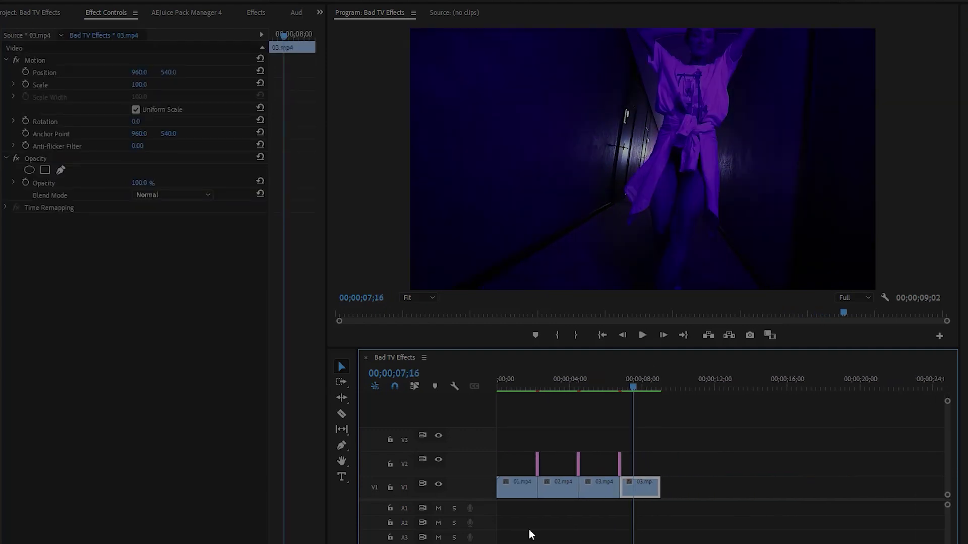
{"action": "left_click", "coordinate": [688, 444]}
{"action": "key", "text": "Home"}
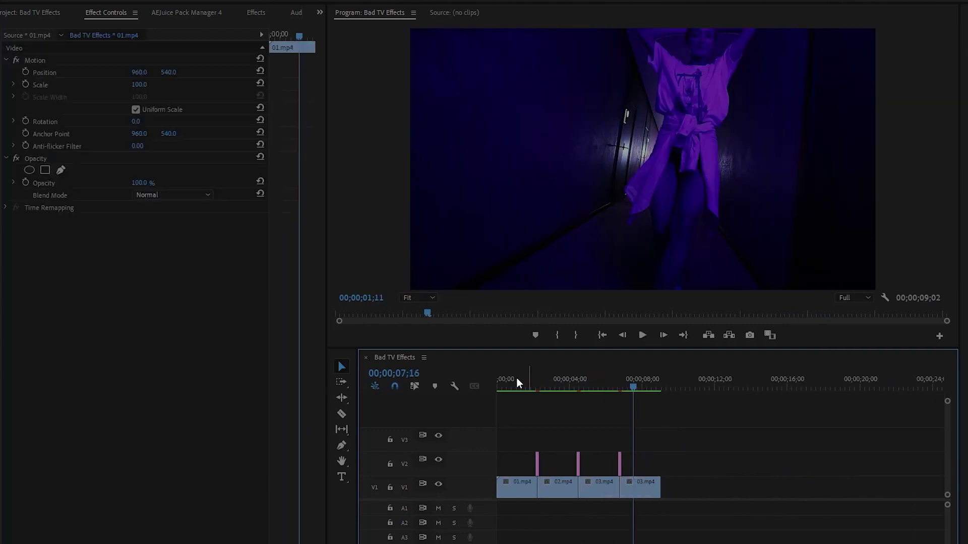
{"action": "left_click", "coordinate": [636, 412]}
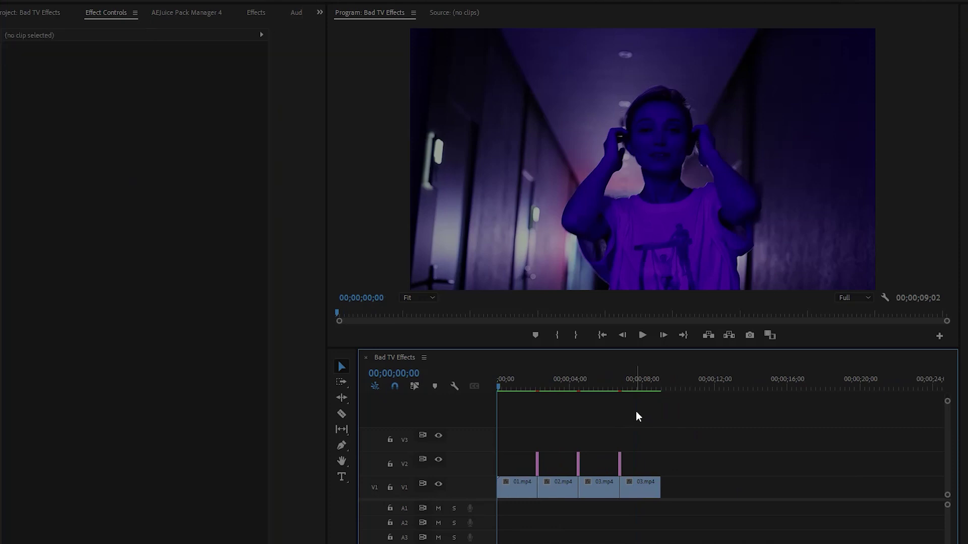
{"action": "key", "text": "space"}
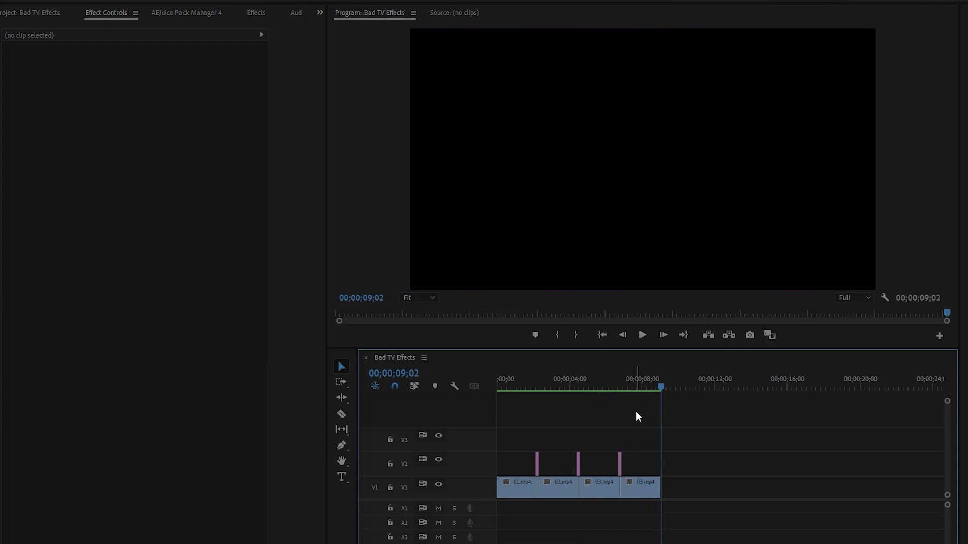
{"action": "left_click", "coordinate": [633, 386]}
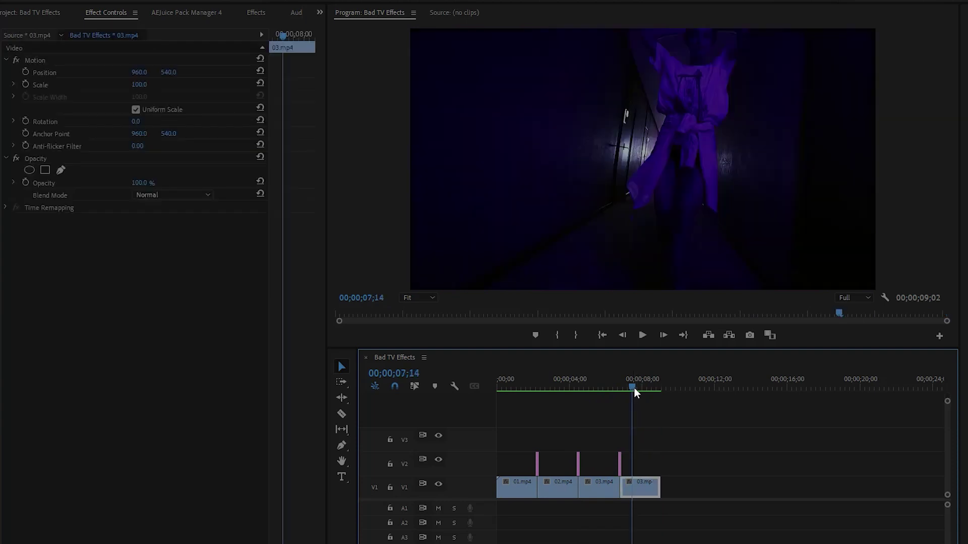